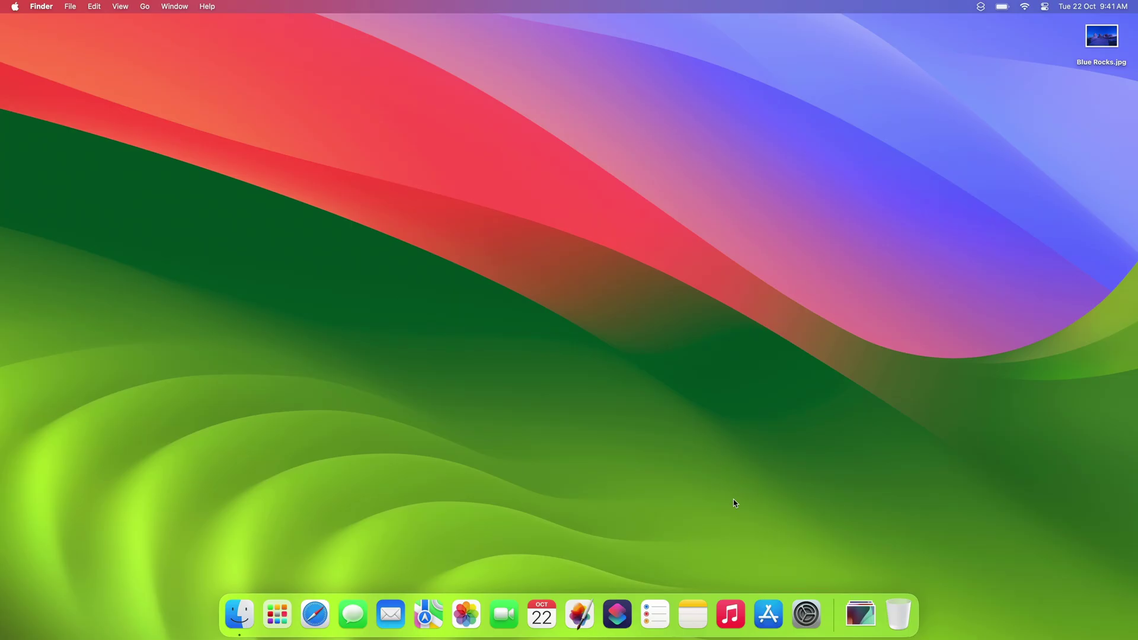
# Launch Shortcuts, create a new shortcut, and browse the action library's 'Pixelmator Pro' results
pyautogui.click(619, 611)
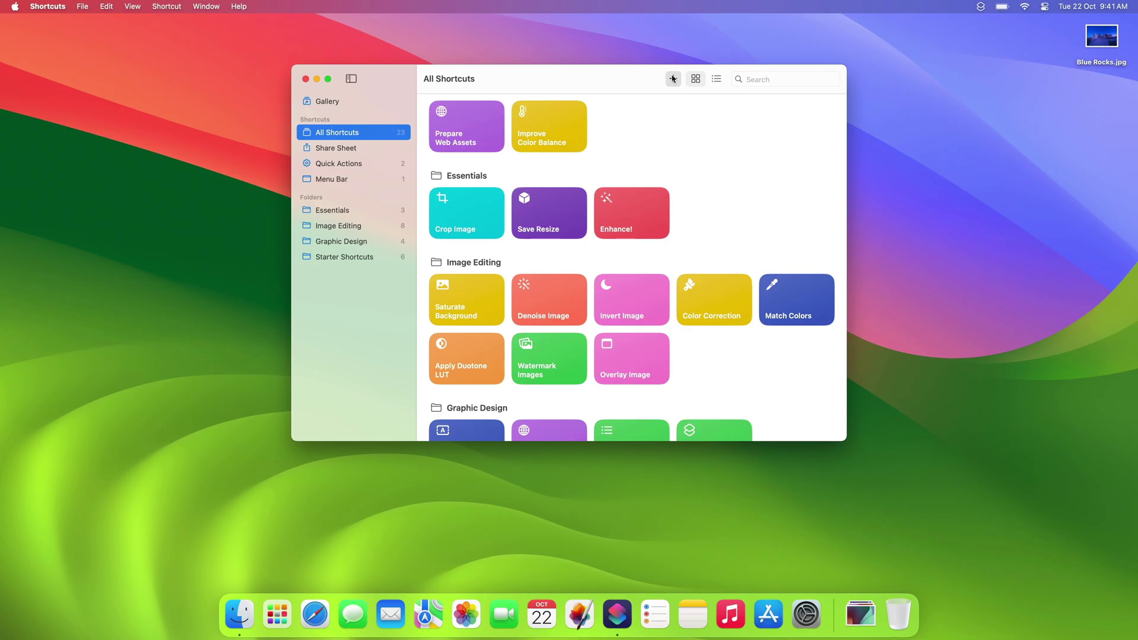
pyautogui.click(588, 79)
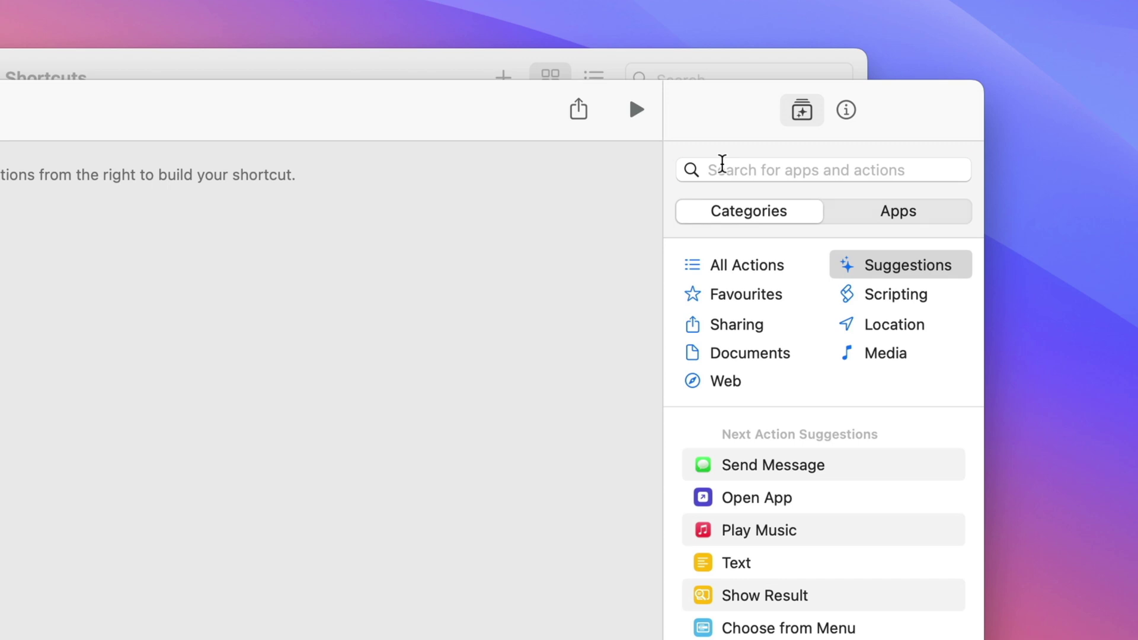
pyautogui.click(778, 119)
pyautogui.write('Pixelmat')
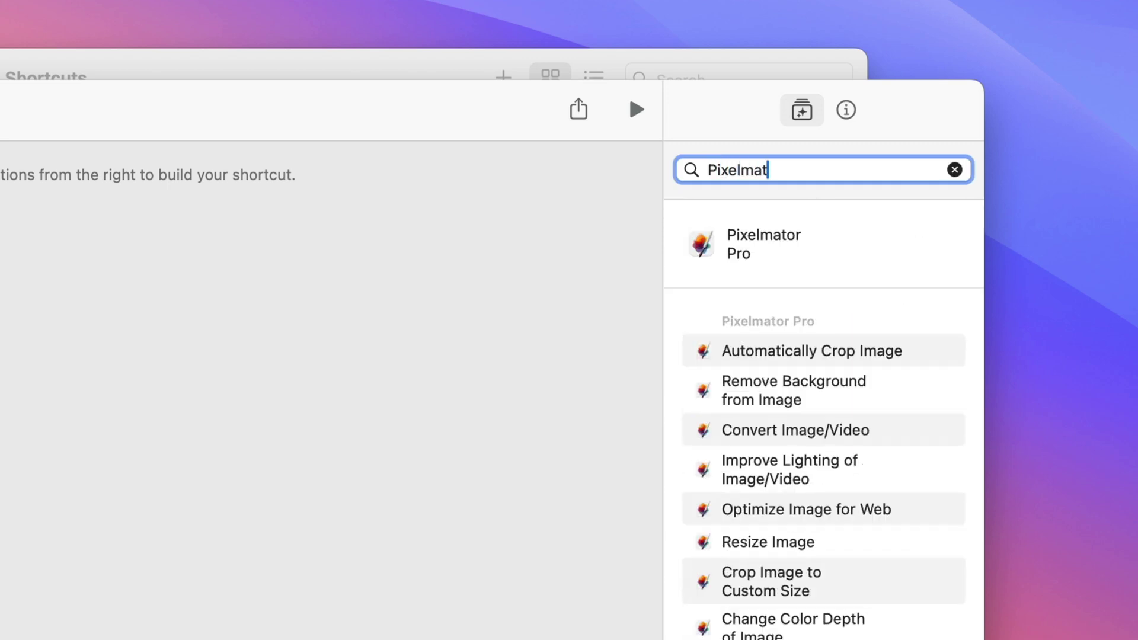
pyautogui.write('or Pro')
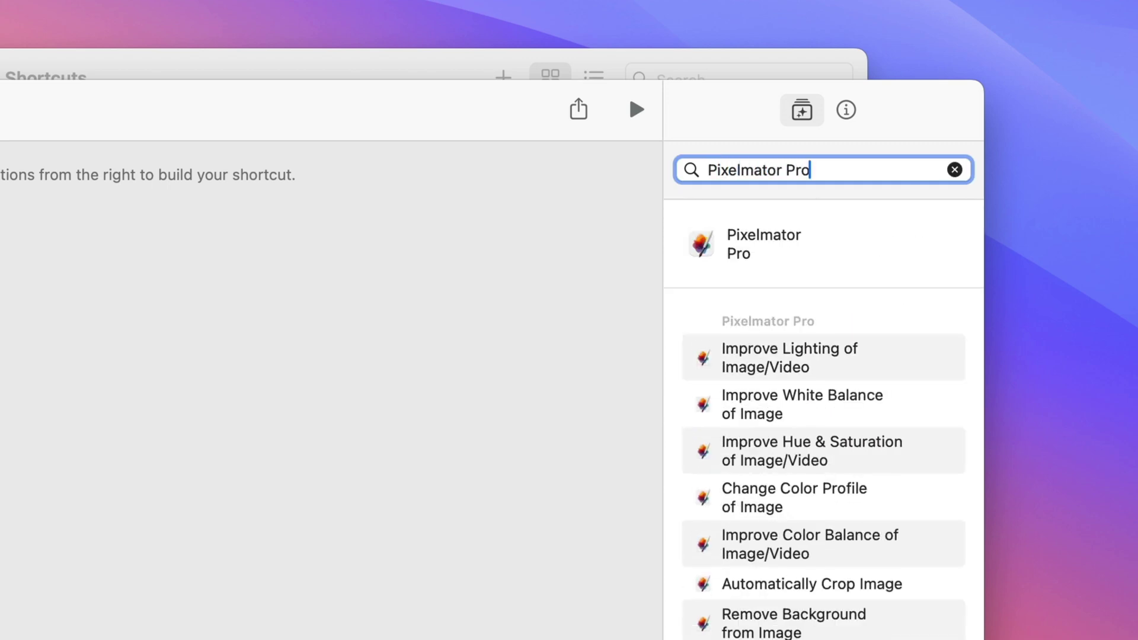
pyautogui.scroll(-8, 774, 542)
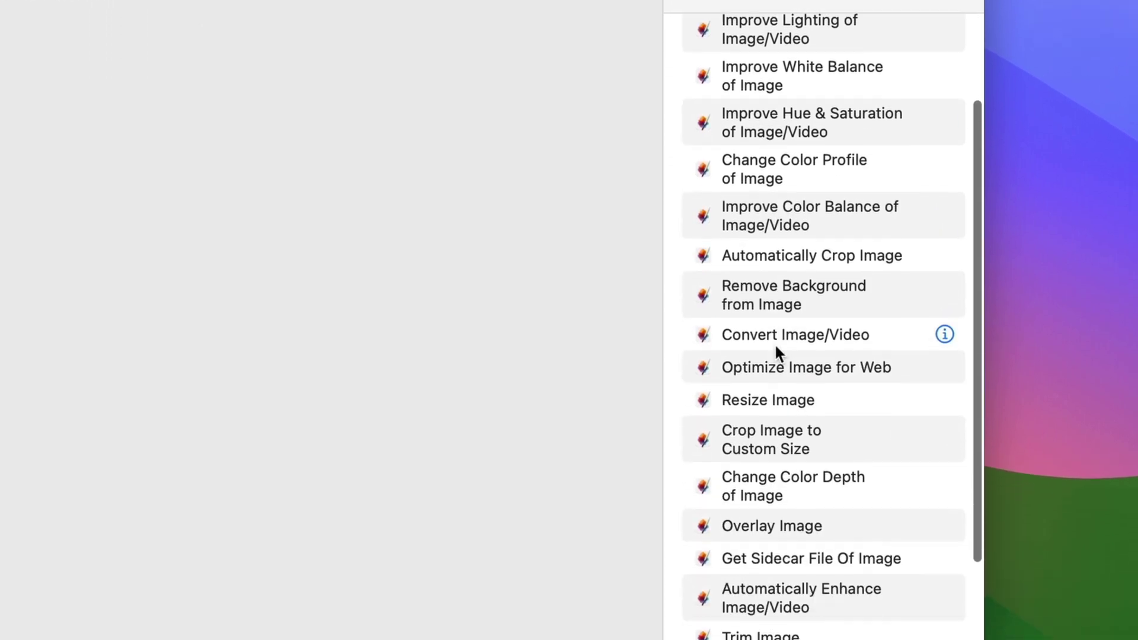
pyautogui.scroll(-6, 774, 220)
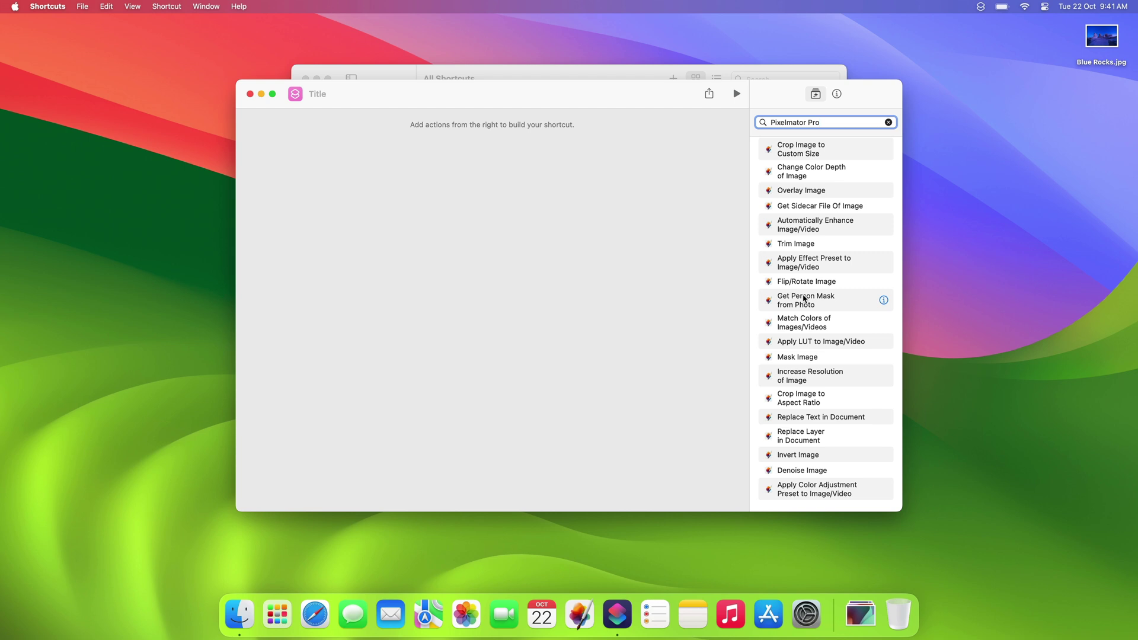
# Add Automatically Enhance Image/Video with Blue Rocks.jpg from the Desktop as its input
pyautogui.doubleClick(794, 228)
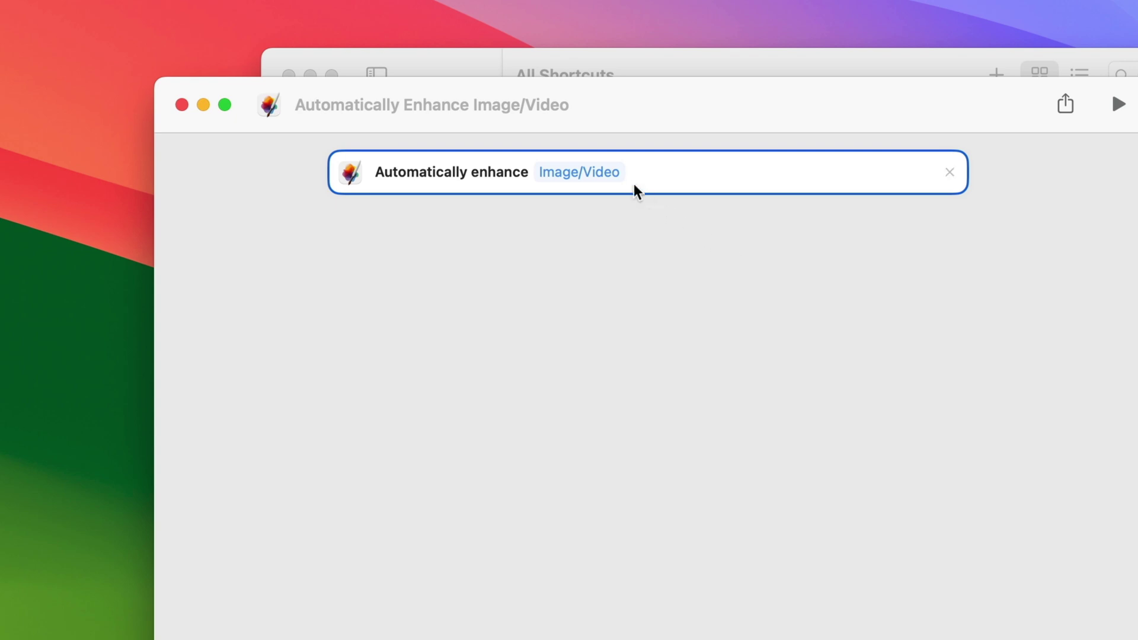
pyautogui.click(477, 130)
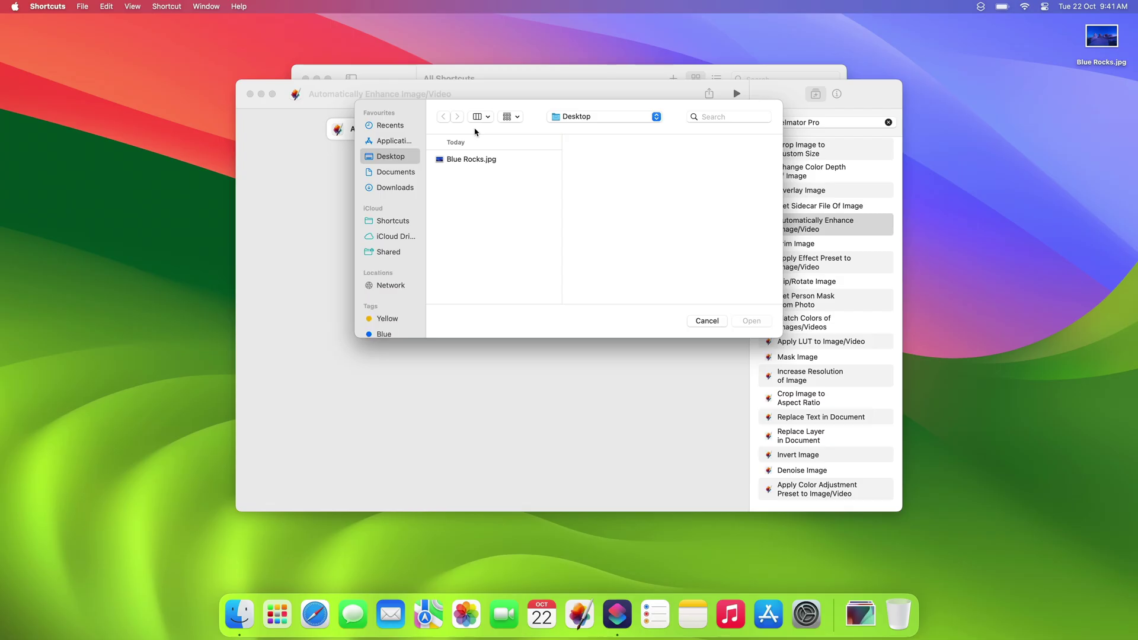
pyautogui.click(476, 160)
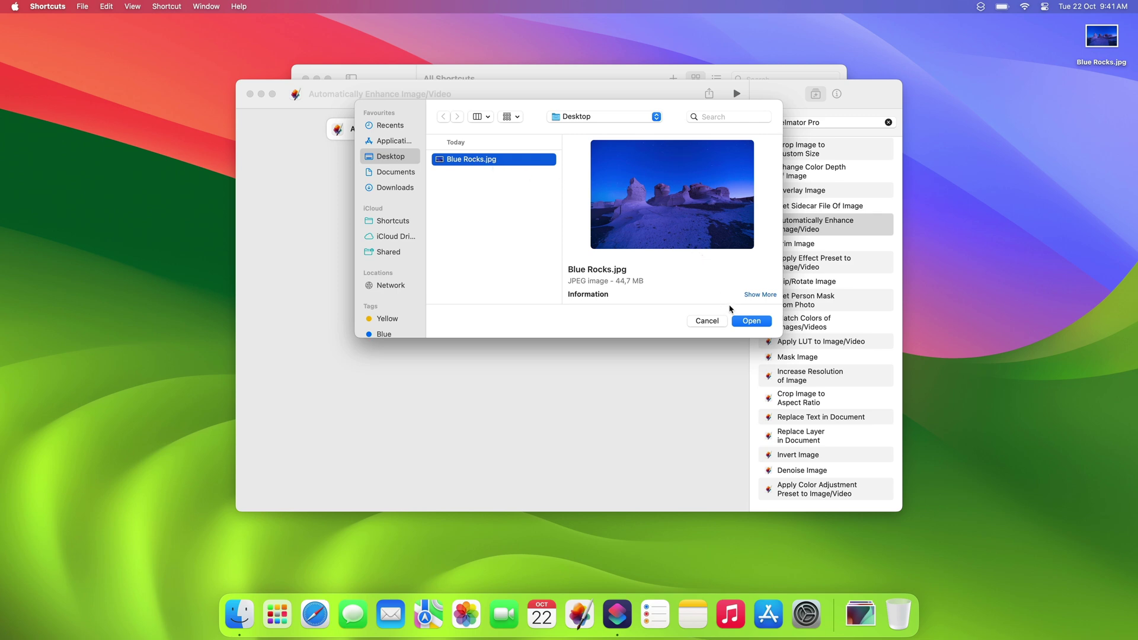
pyautogui.click(750, 321)
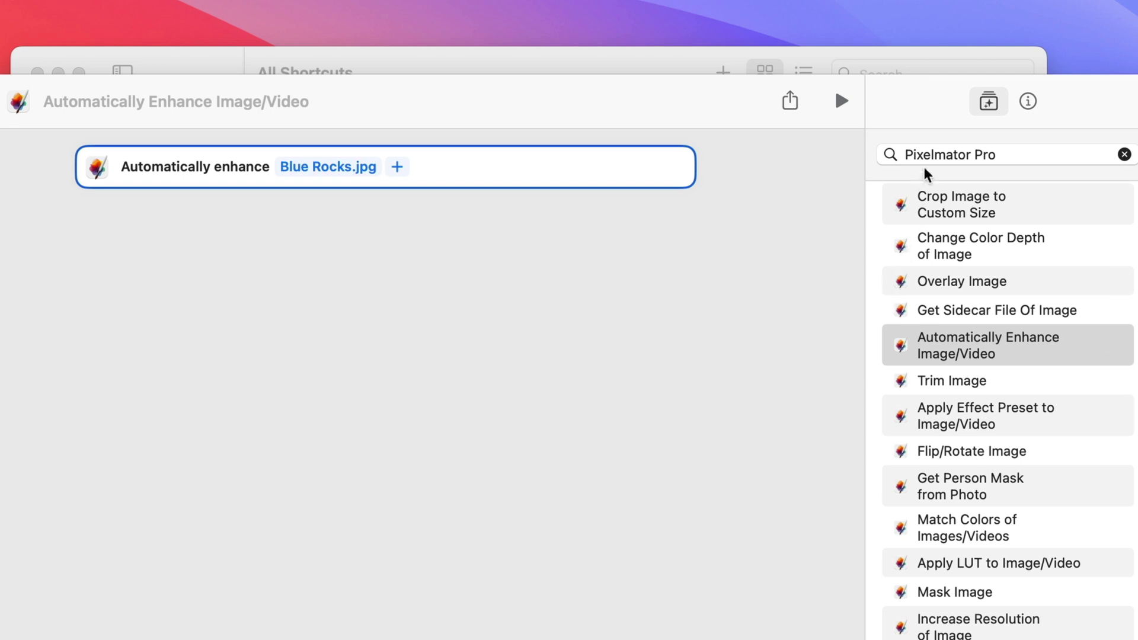
pyautogui.tripleClick(783, 122)
# Add a Save File action after the enhance step and review its extra options
pyautogui.write('Sav')
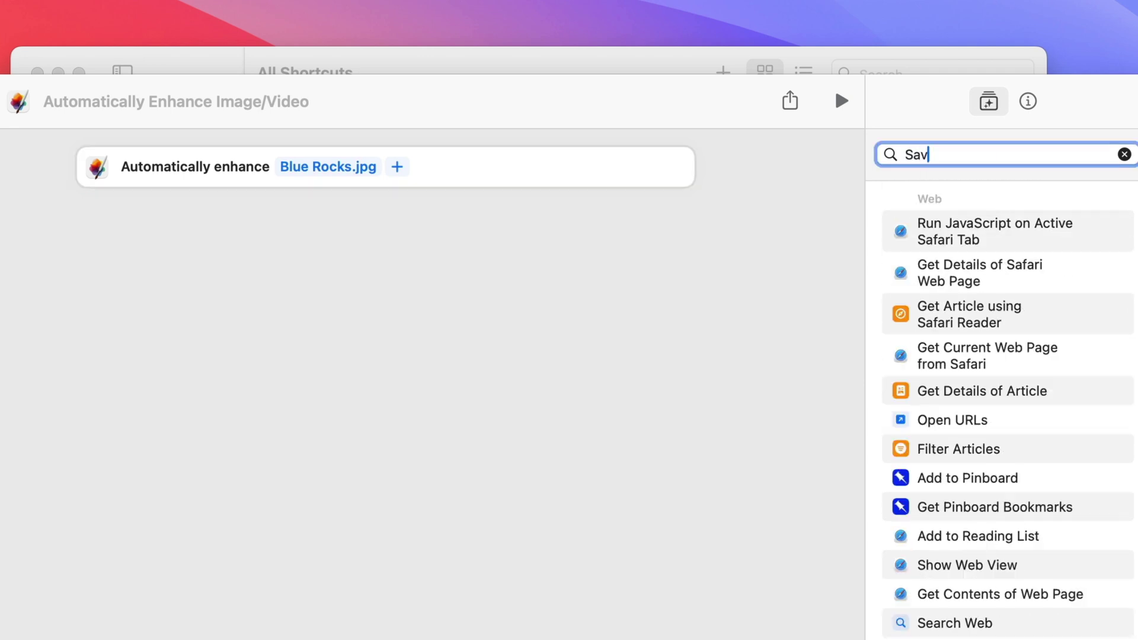
pyautogui.write('e File')
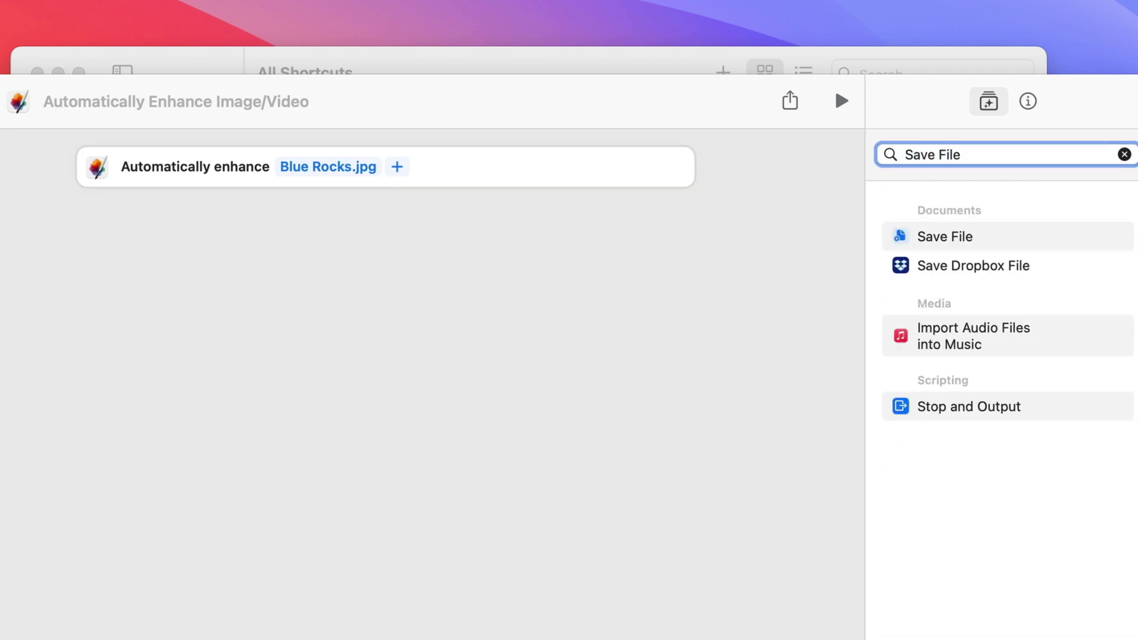
pyautogui.doubleClick(931, 234)
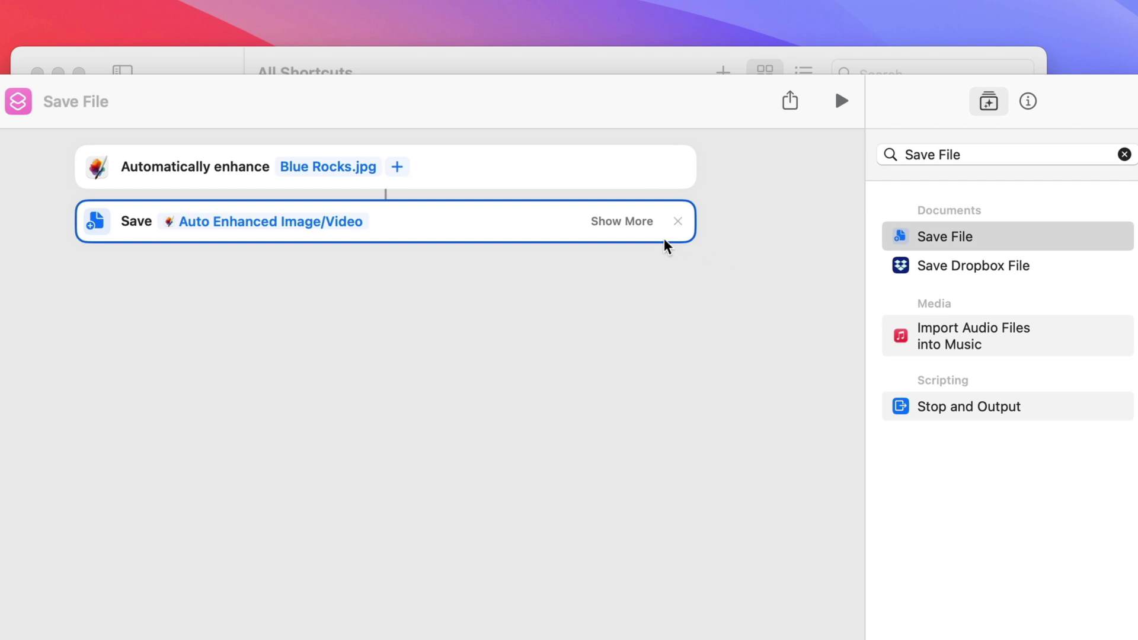
pyautogui.click(632, 223)
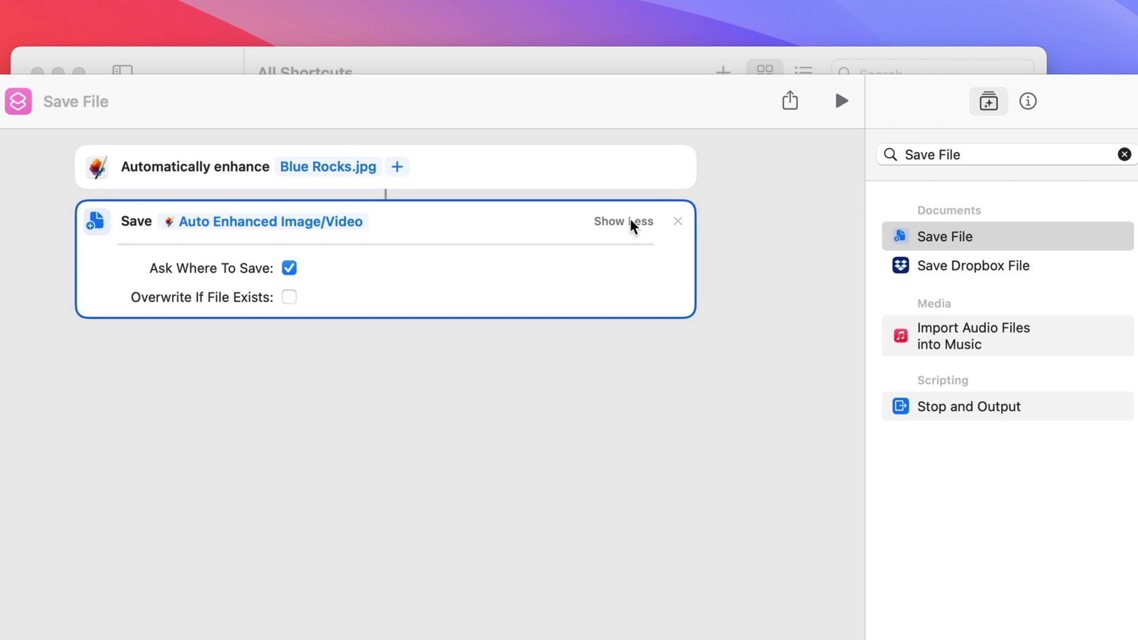
pyautogui.click(632, 222)
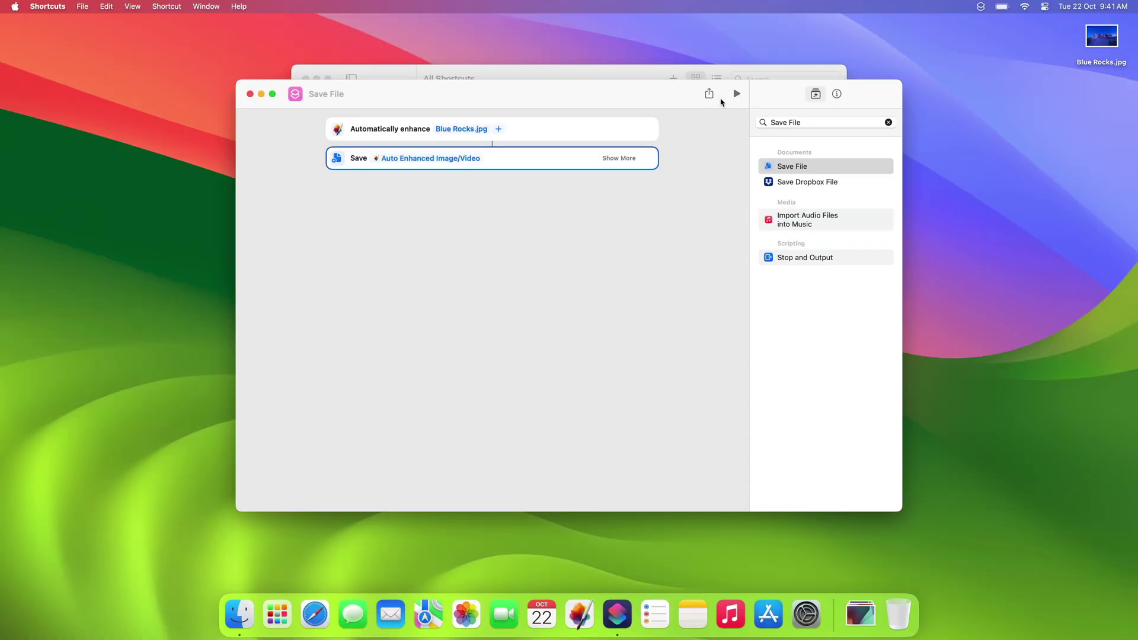
# Run the shortcut, save Blue Rocks-2 to the Desktop, and compare it with the original in Quick Look
pyautogui.click(841, 101)
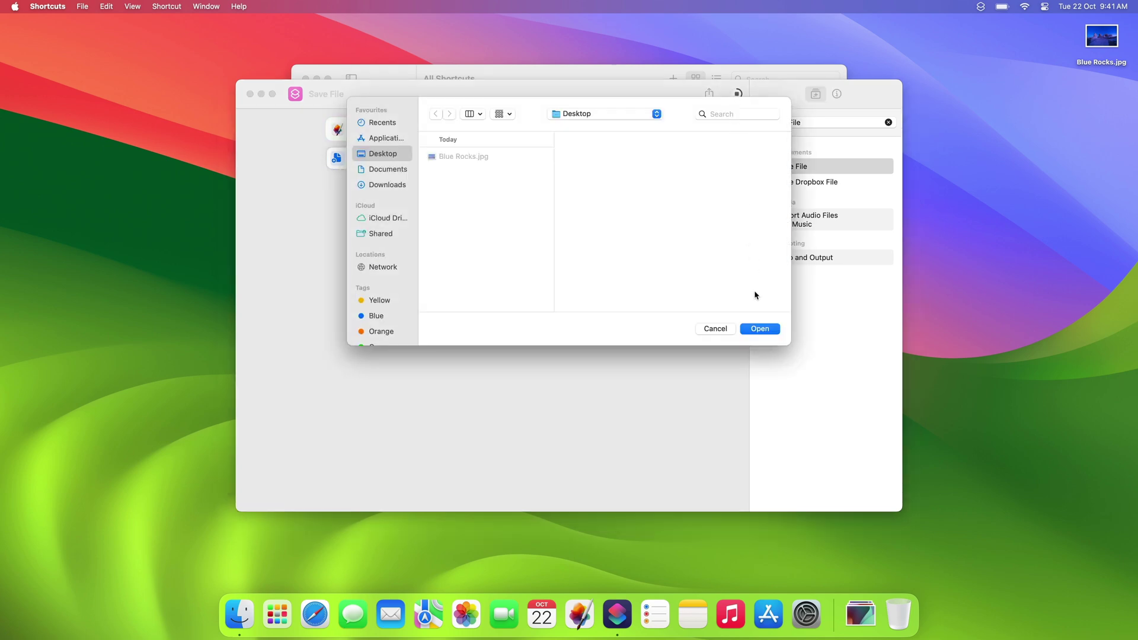
pyautogui.click(758, 328)
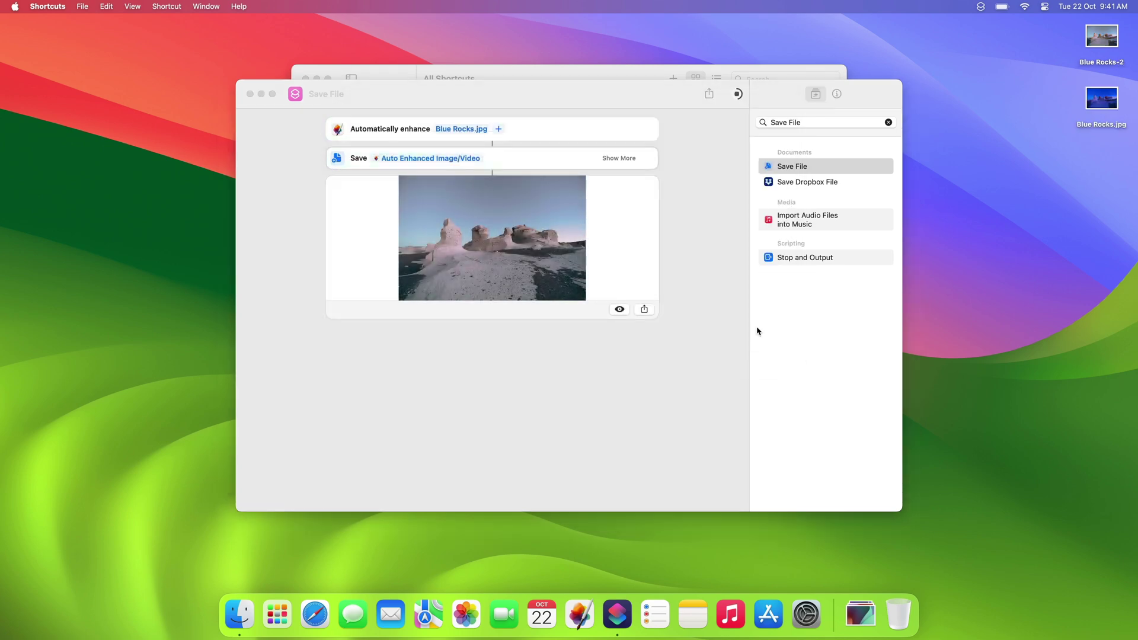
pyautogui.click(1097, 104)
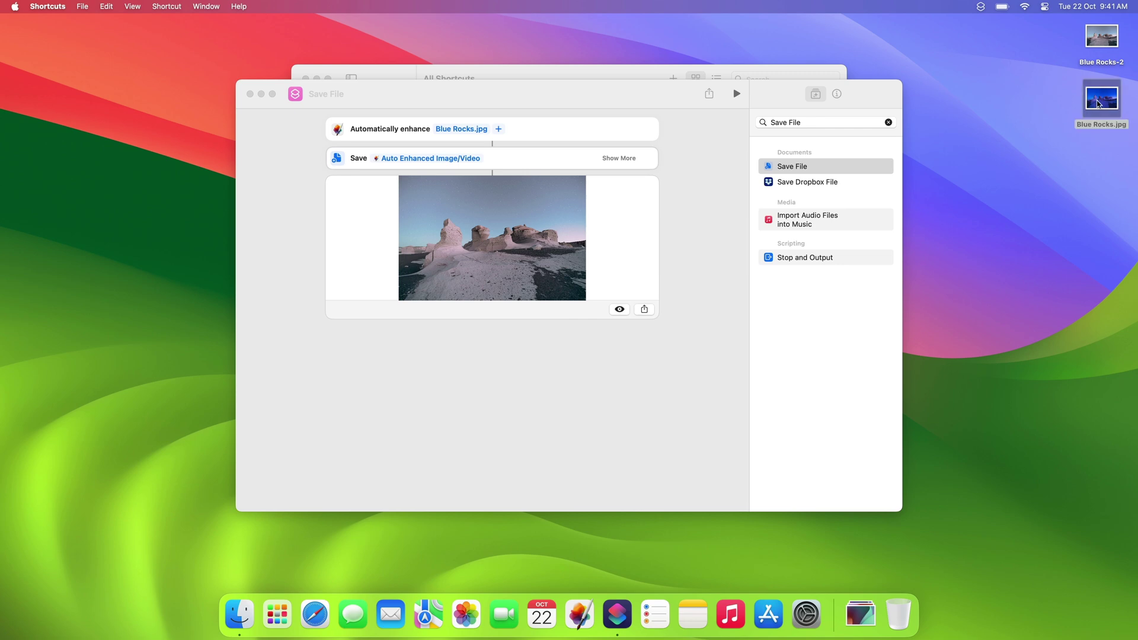
pyautogui.press('space')
pyautogui.press('Up')
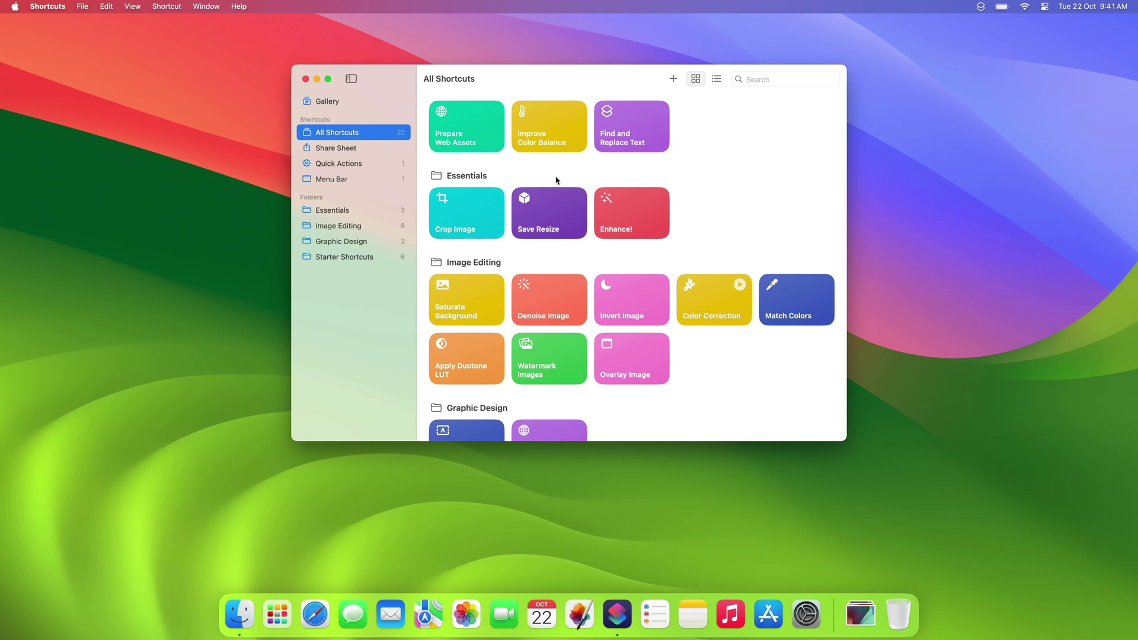
# Open Find and Replace Text and enable it as a Quick Action in Finder
pyautogui.click(626, 126)
pyautogui.doubleClick(625, 126)
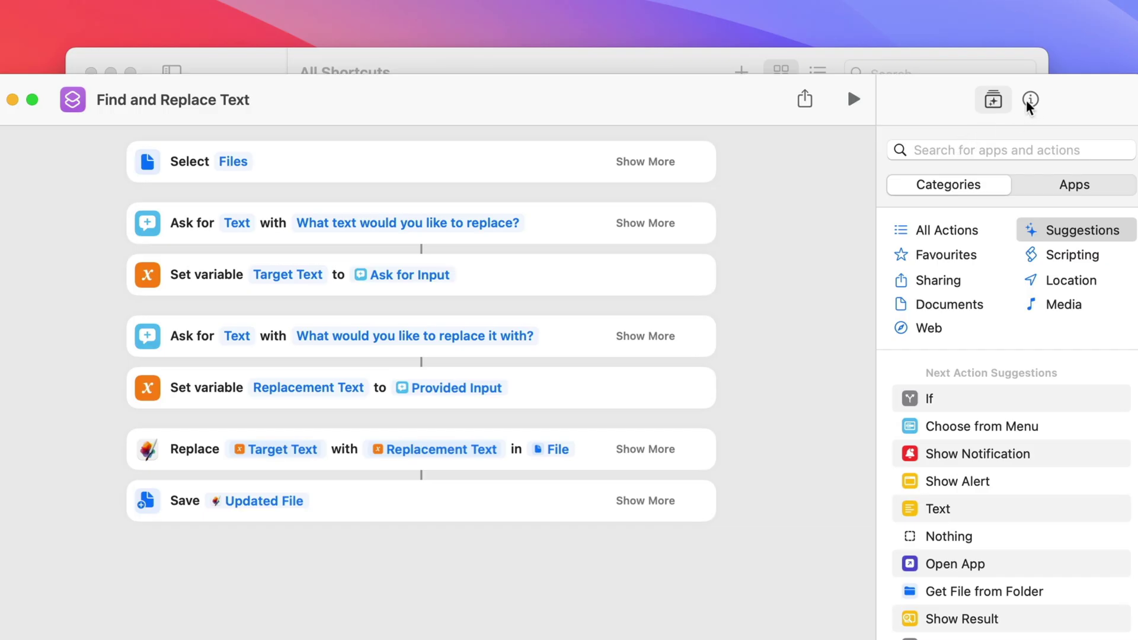
pyautogui.click(836, 94)
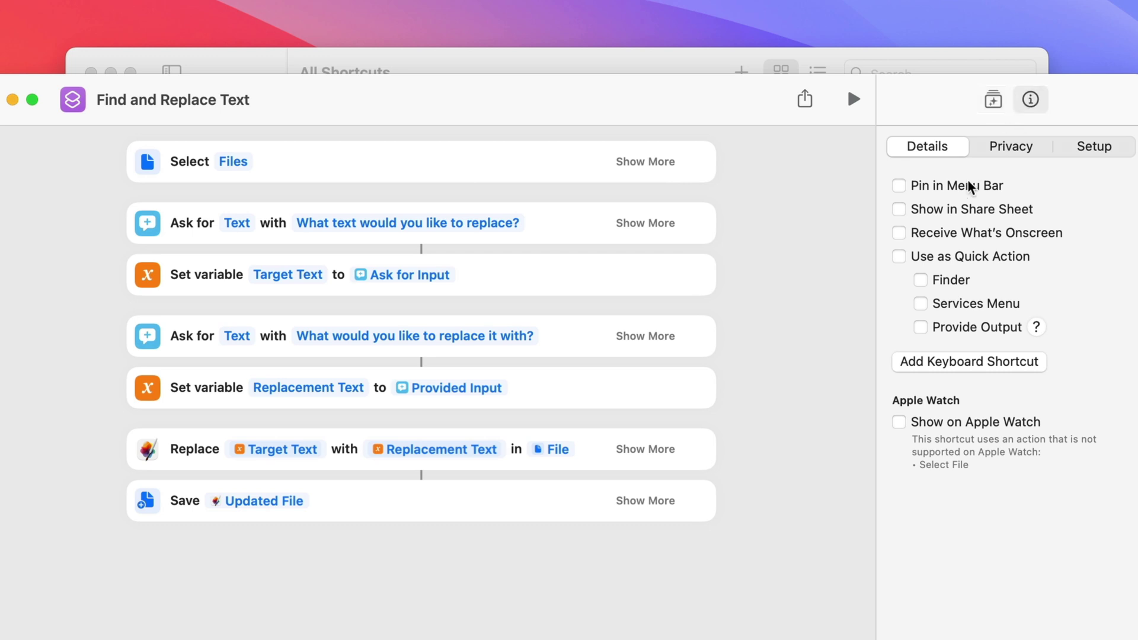
pyautogui.click(899, 258)
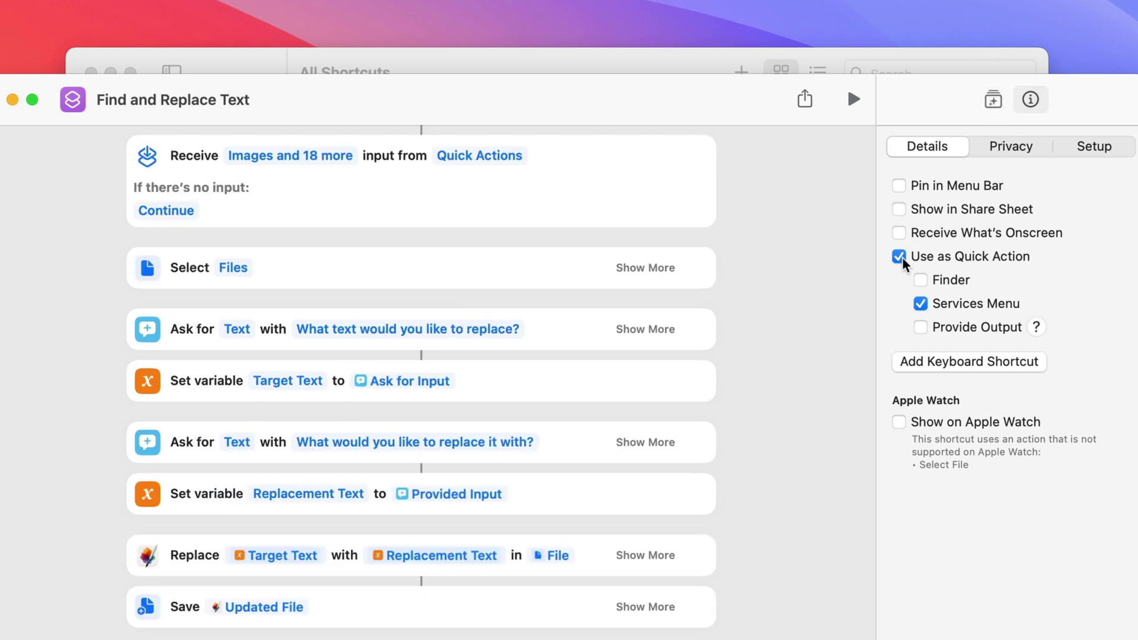
pyautogui.click(921, 281)
# Delete the Select Files step and set the Replace step's file to Shortcut Input
pyautogui.click(698, 268)
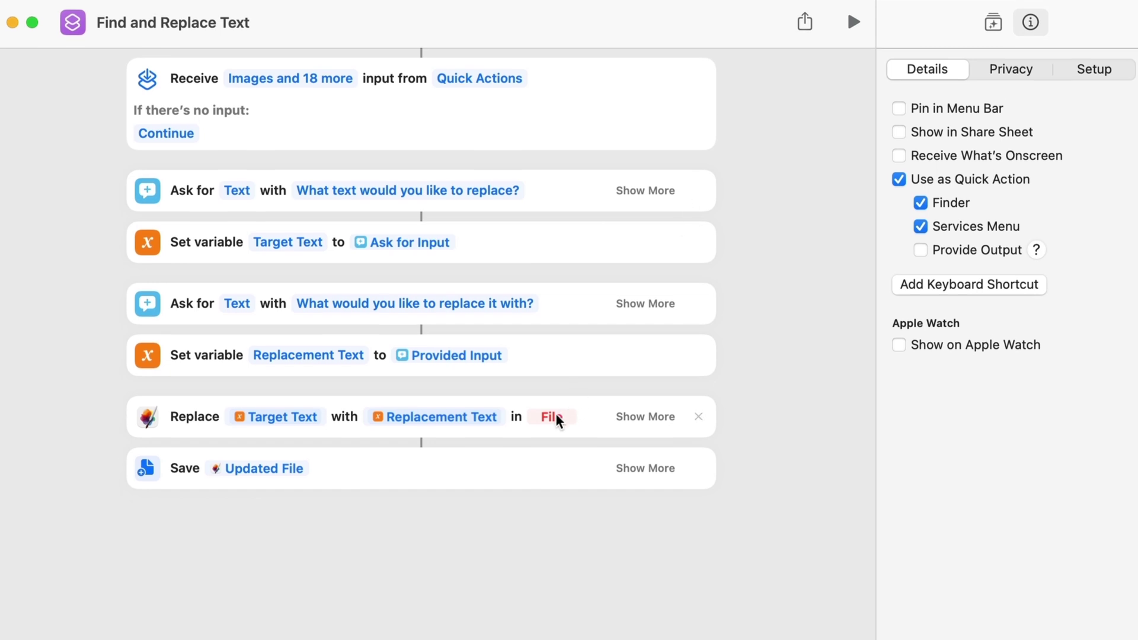
pyautogui.click(551, 495)
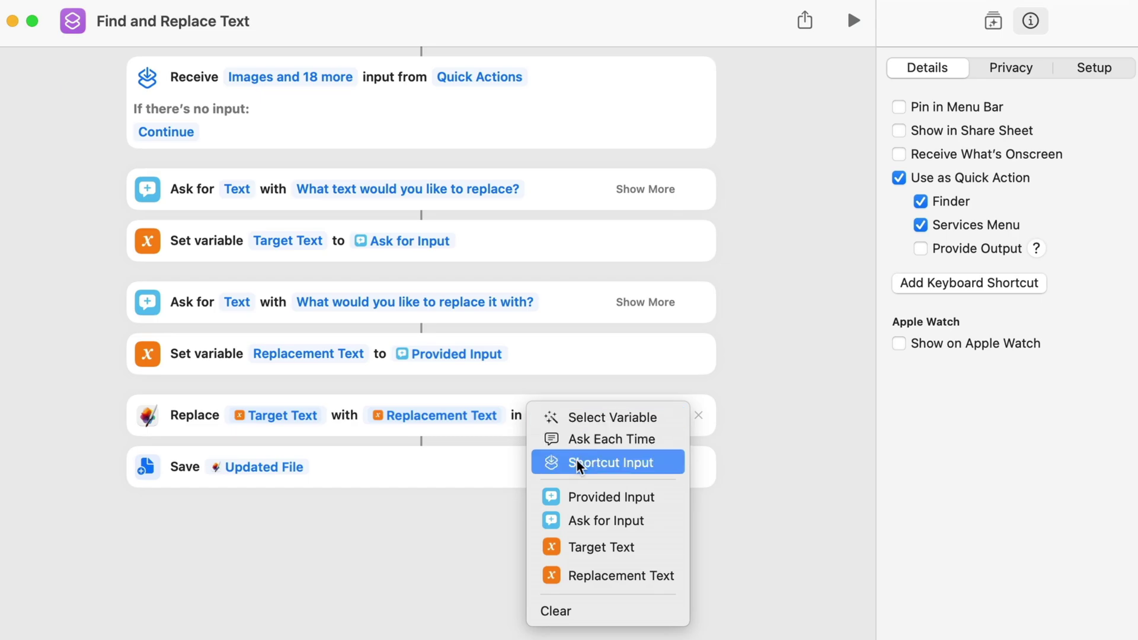
pyautogui.click(574, 462)
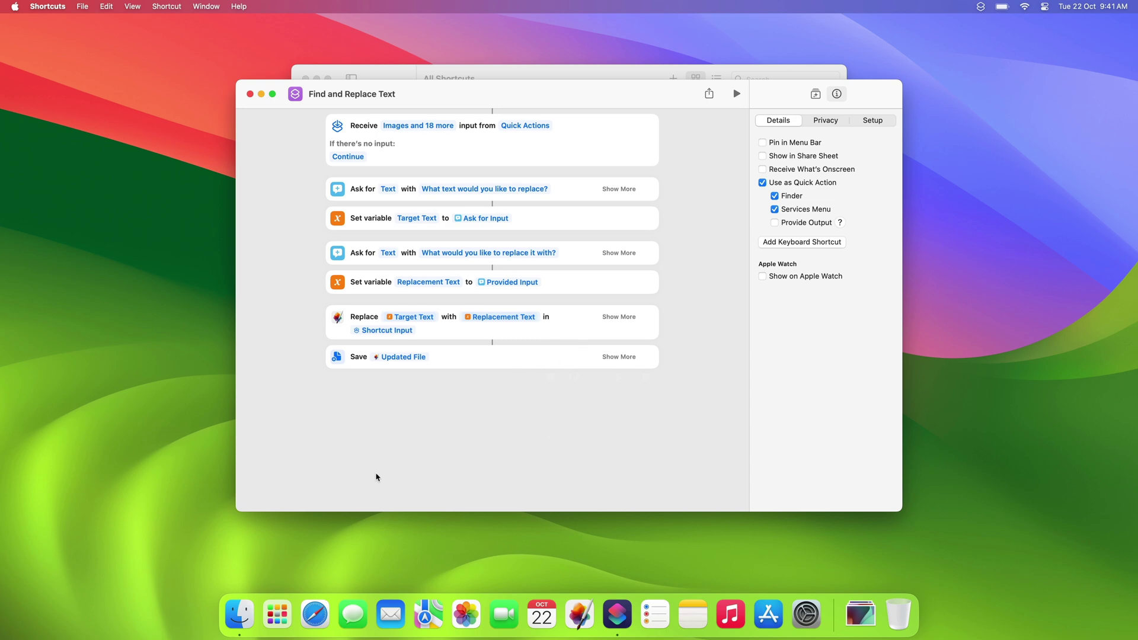
# Quick Look the Offer Post, Offer Poster and Offer Story files in Documents
pyautogui.click(239, 617)
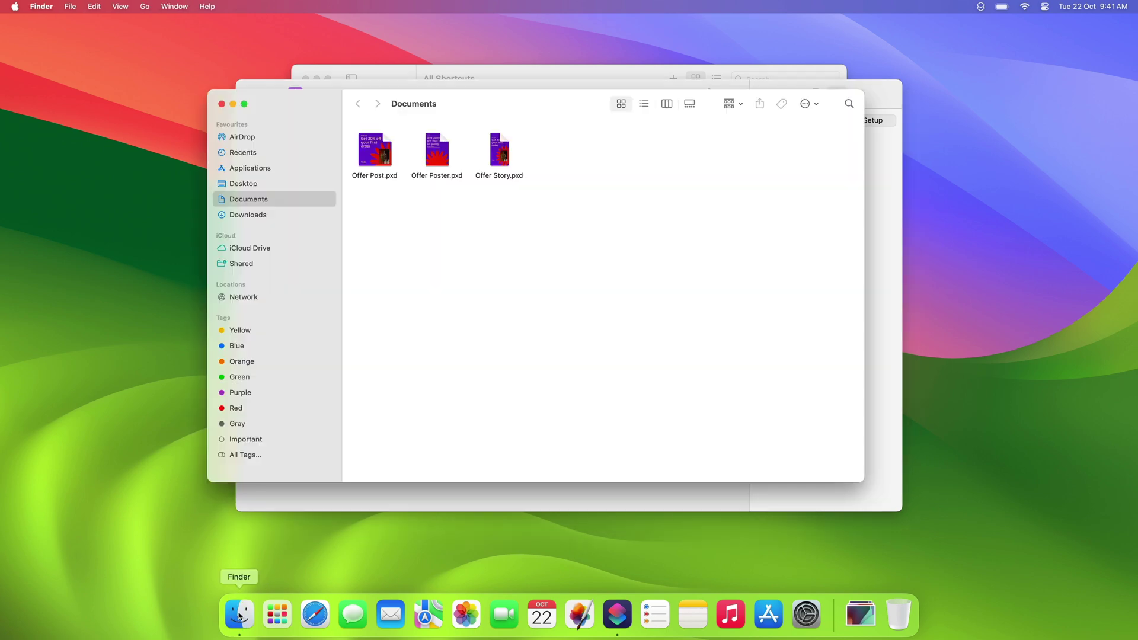
pyautogui.click(368, 159)
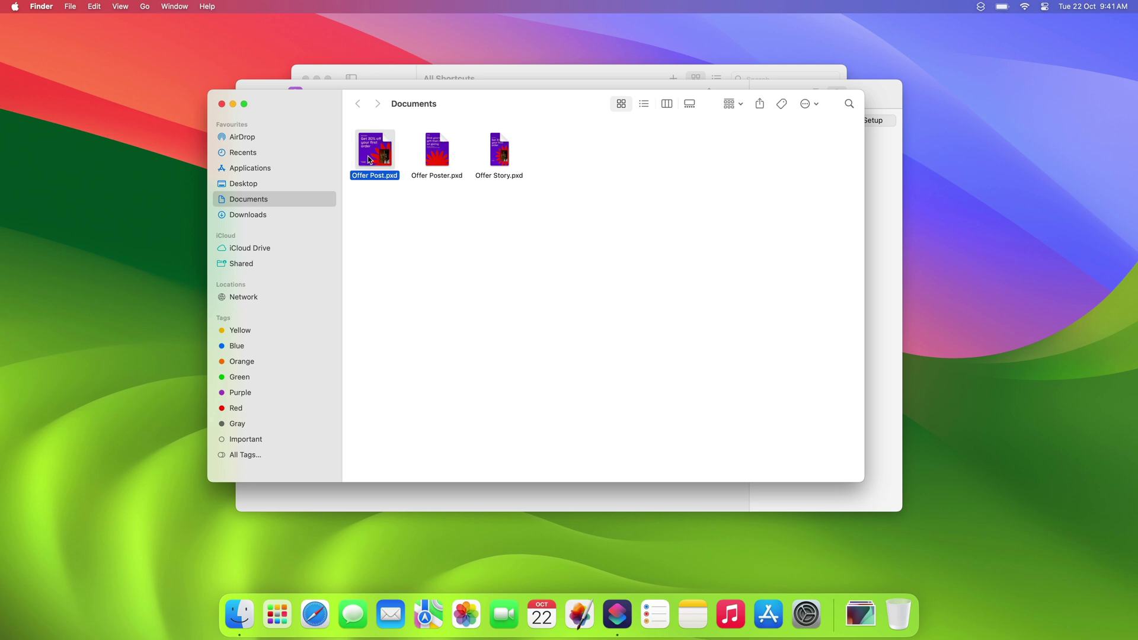
pyautogui.press('space')
pyautogui.press('Right')
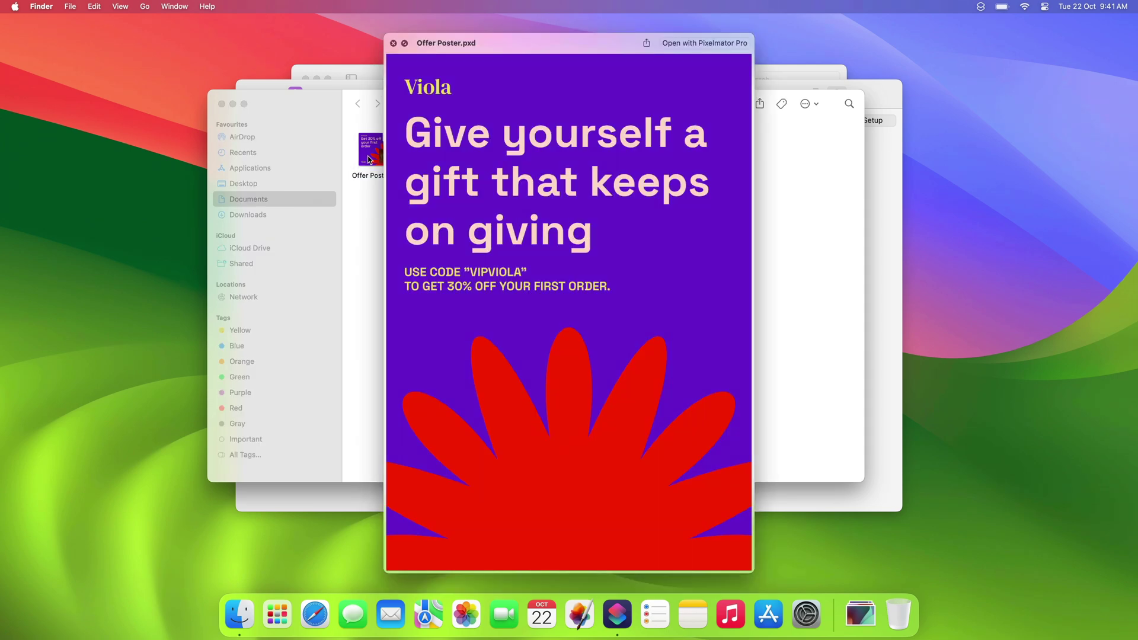
pyautogui.press('Right')
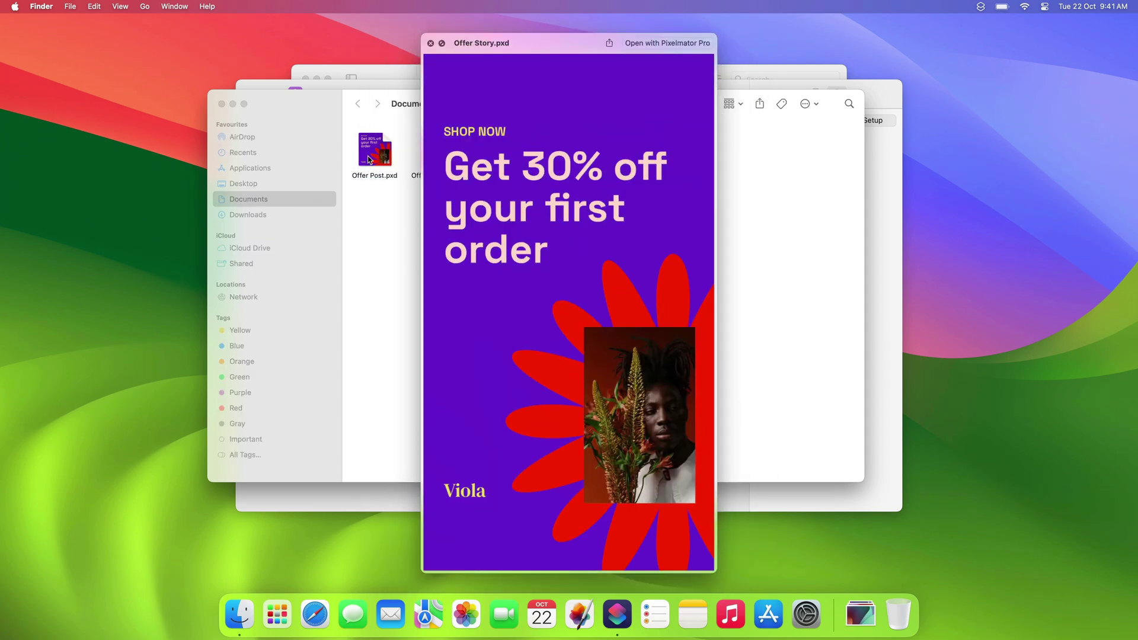
pyautogui.press('space')
# Run the Find and Replace Text Quick Action on all three files, replacing 30 with 45, saving copies
pyautogui.moveTo(350, 145); pyautogui.dragTo(453, 150)
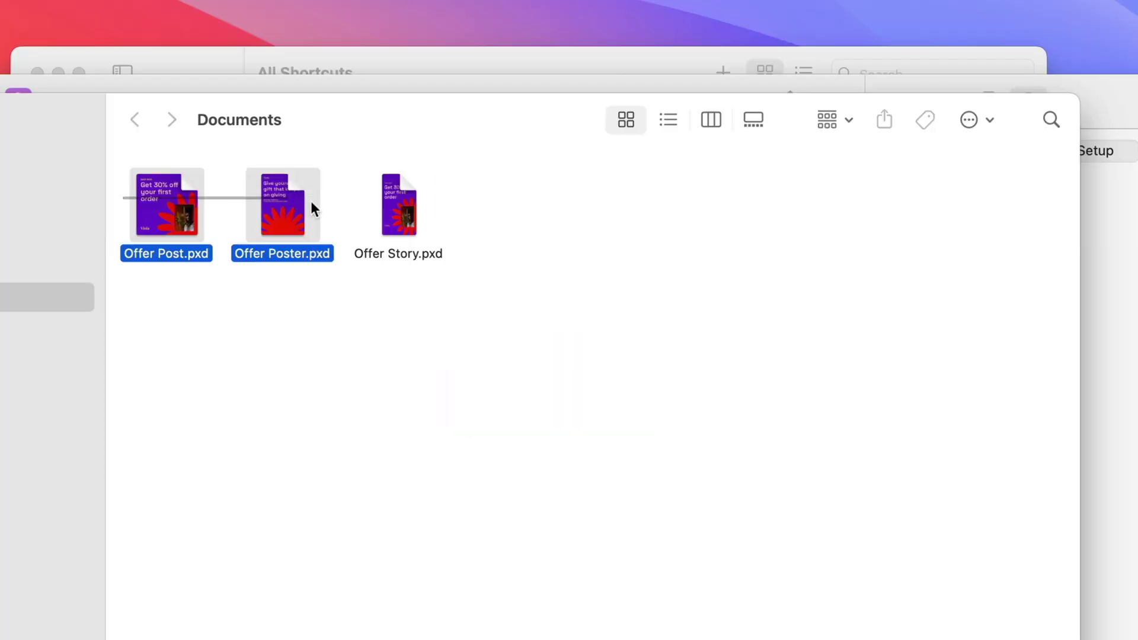
pyautogui.moveTo(314, 208); pyautogui.dragTo(397, 209)
pyautogui.rightClick(397, 208)
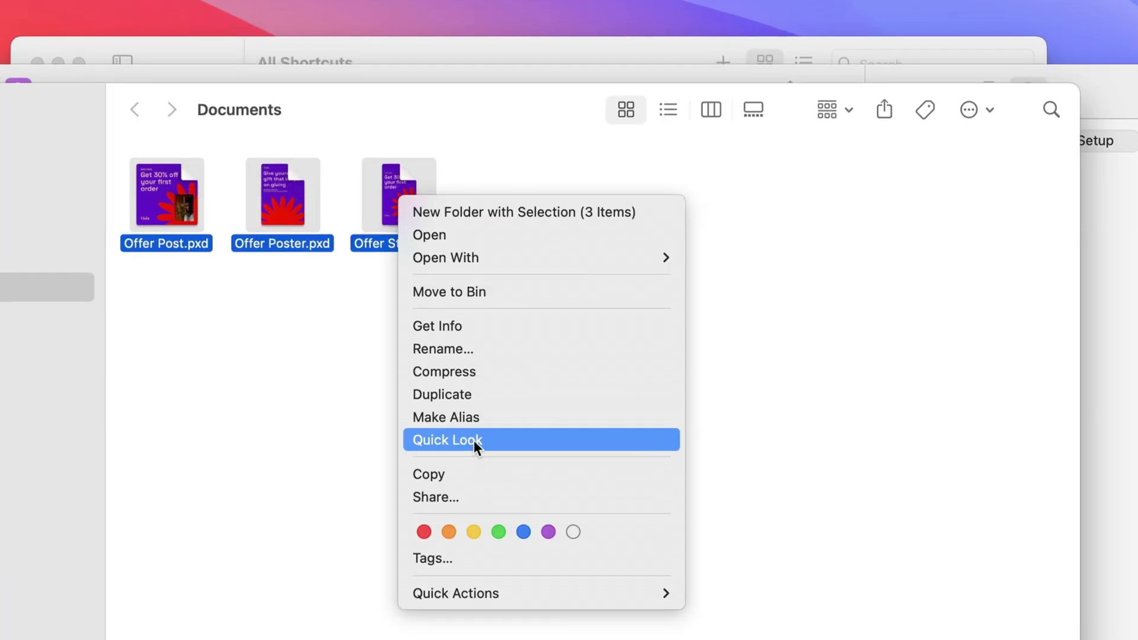
pyautogui.moveTo(478, 592)
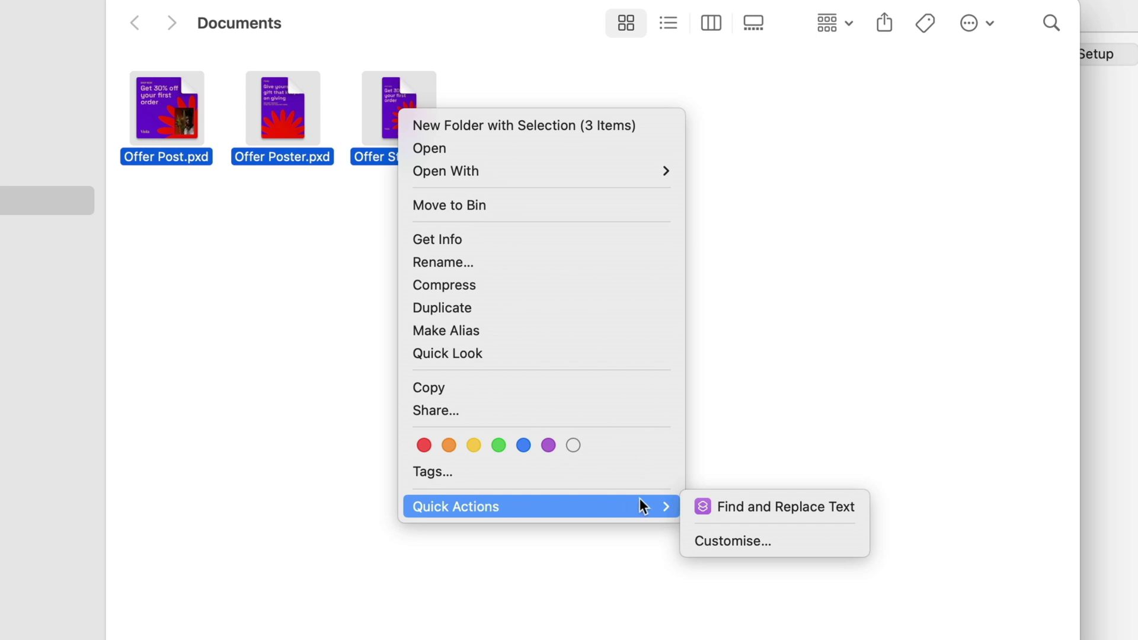
pyautogui.click(726, 513)
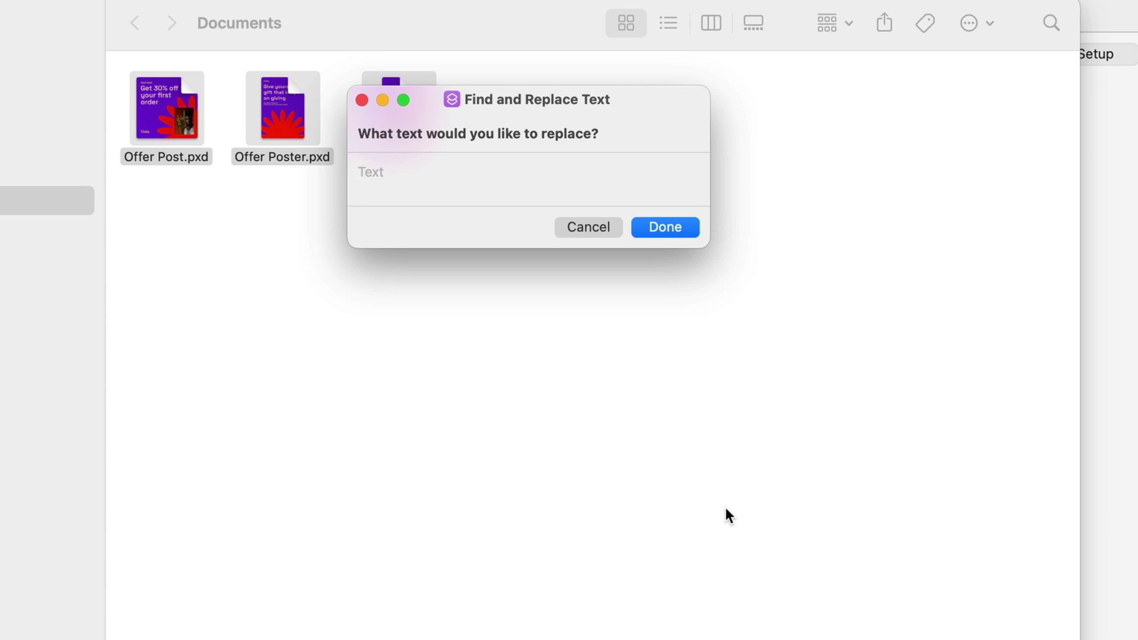
pyautogui.write('30')
pyautogui.click(654, 217)
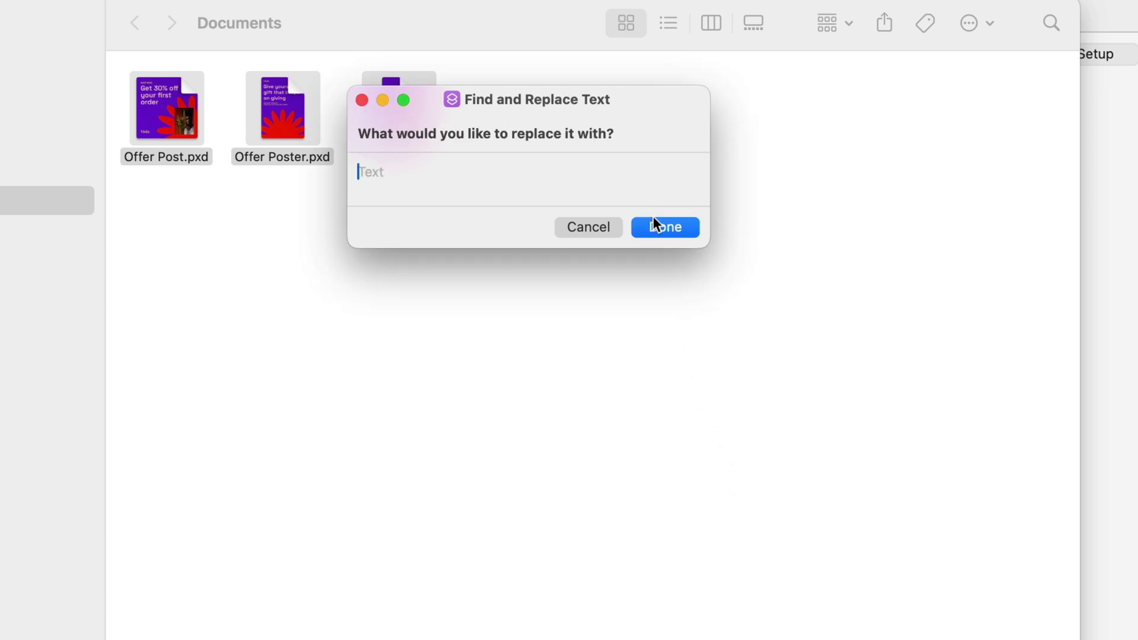
pyautogui.write('45')
pyautogui.click(653, 224)
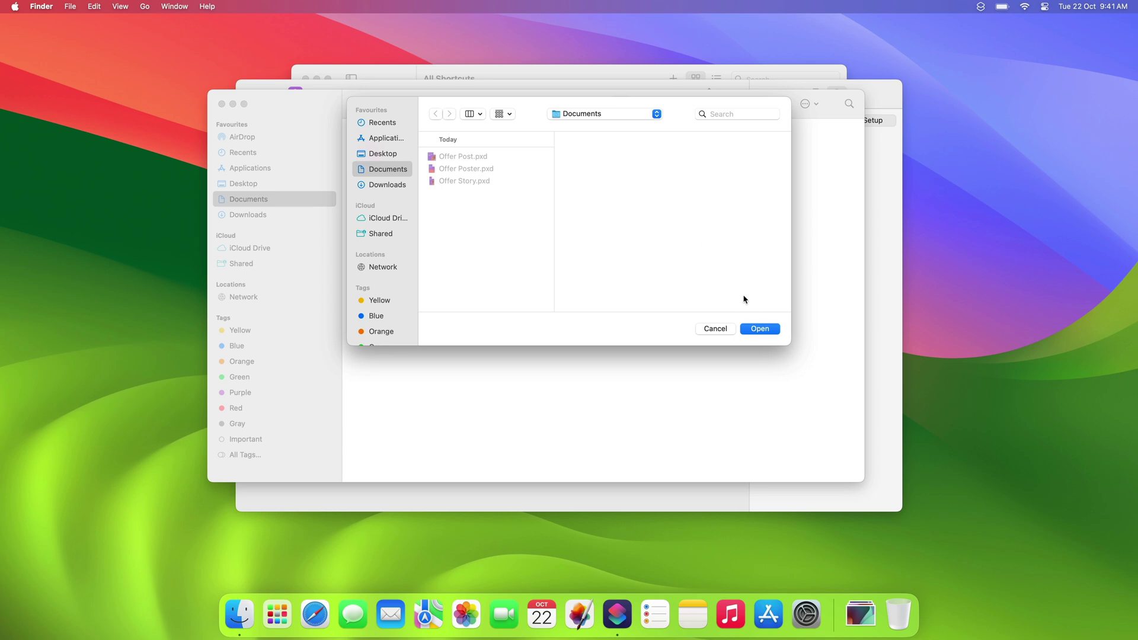
pyautogui.click(751, 328)
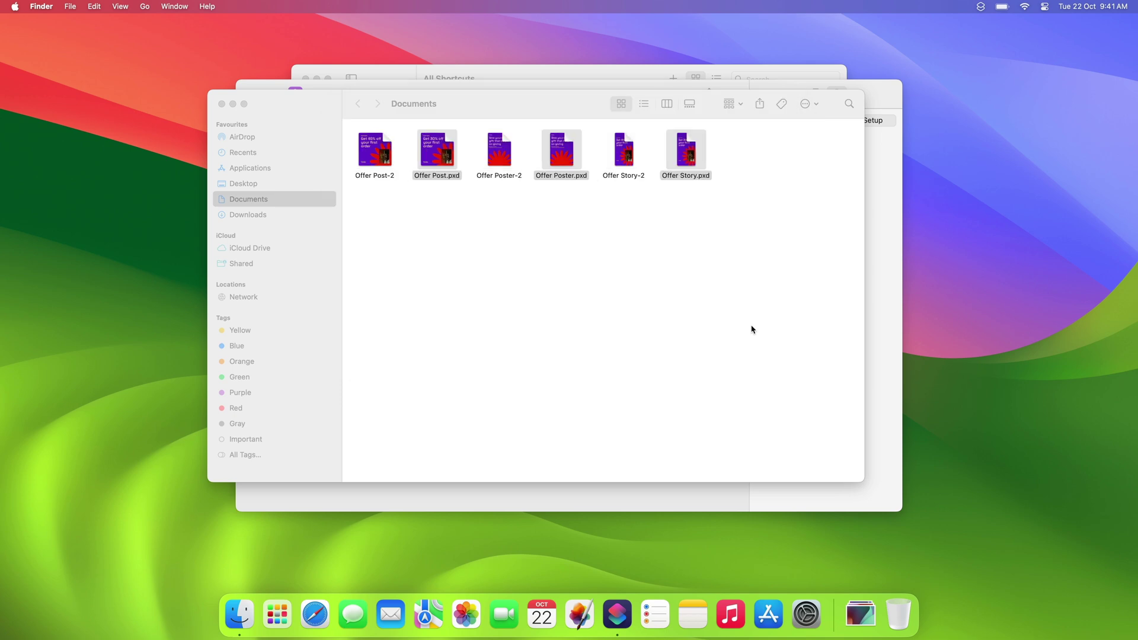
# Quick Look all six Offer files to compare the 45% off copies with the originals
pyautogui.moveTo(723, 210); pyautogui.dragTo(364, 146)
pyautogui.press('space')
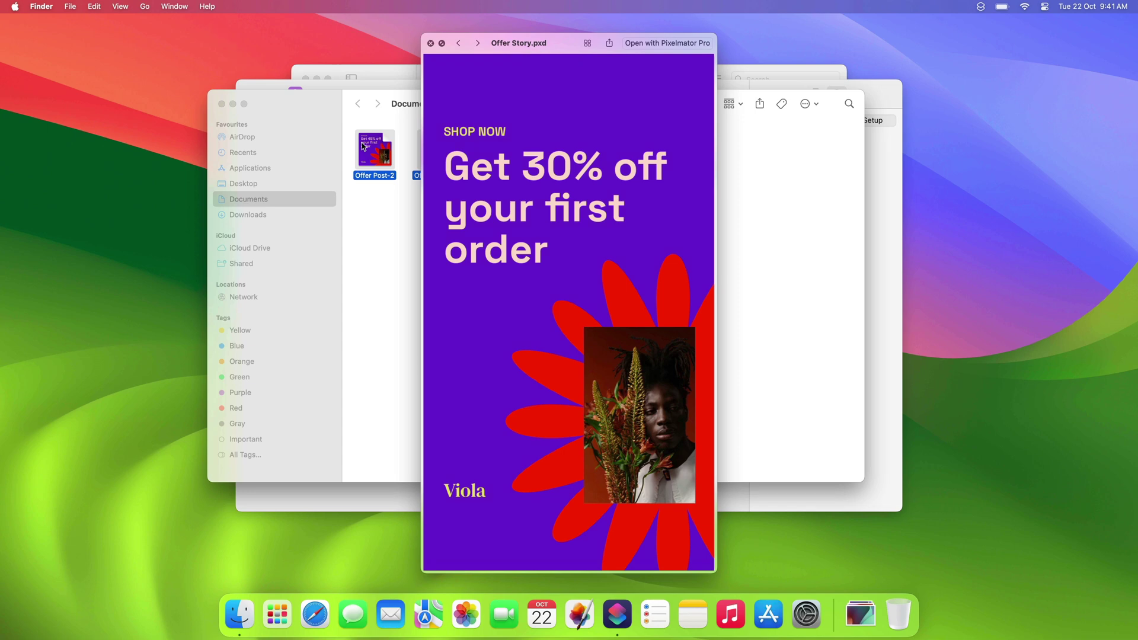
pyautogui.press('Right')
pyautogui.press('Right')
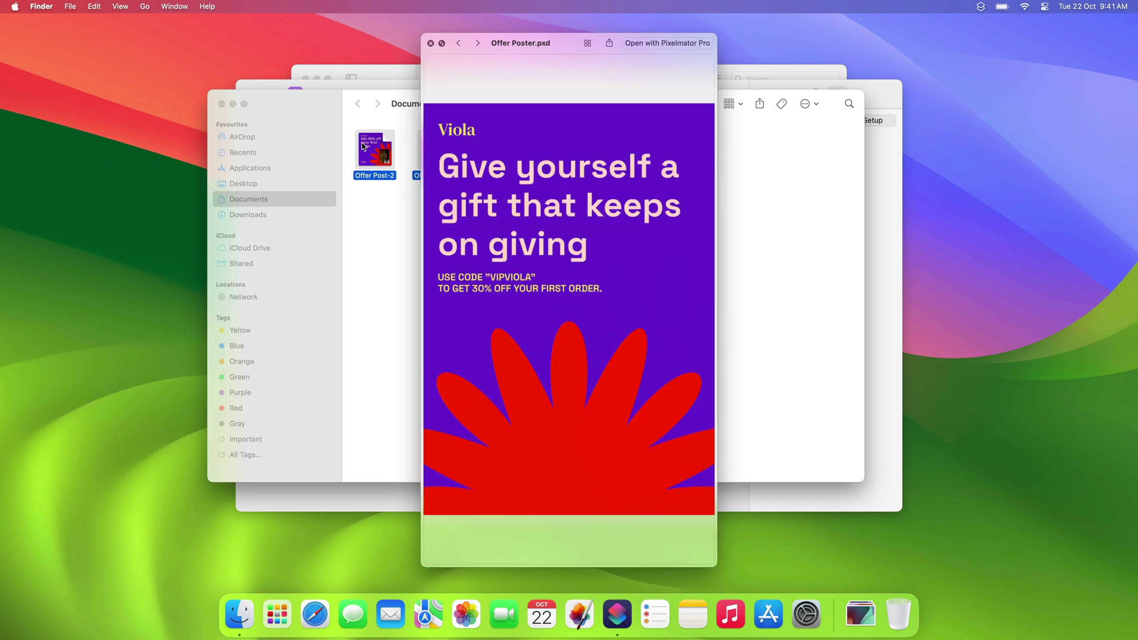
pyautogui.press('Right')
pyautogui.press('Right')
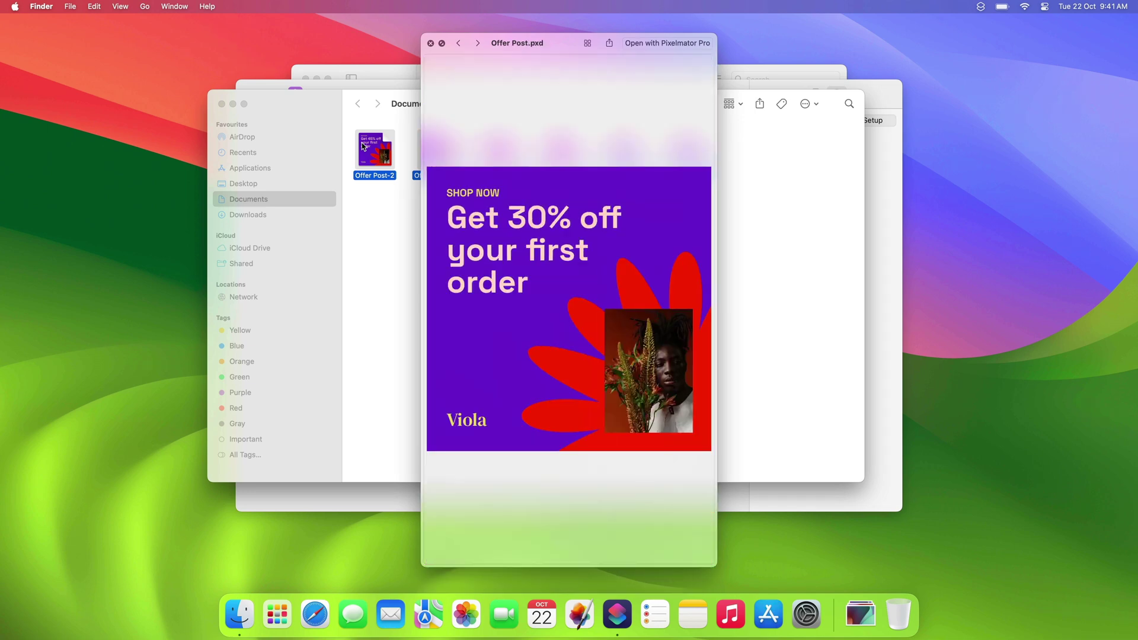
pyautogui.press('Right')
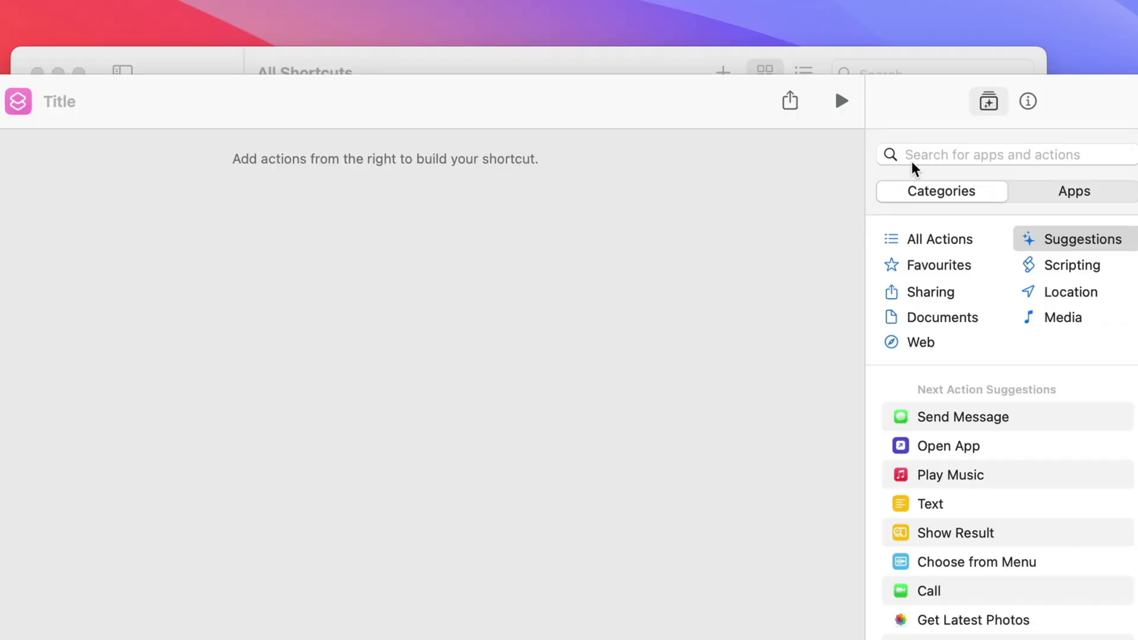
# Search the actions for 'File' and add the File action to a new shortcut
pyautogui.click(777, 122)
pyautogui.write('File')
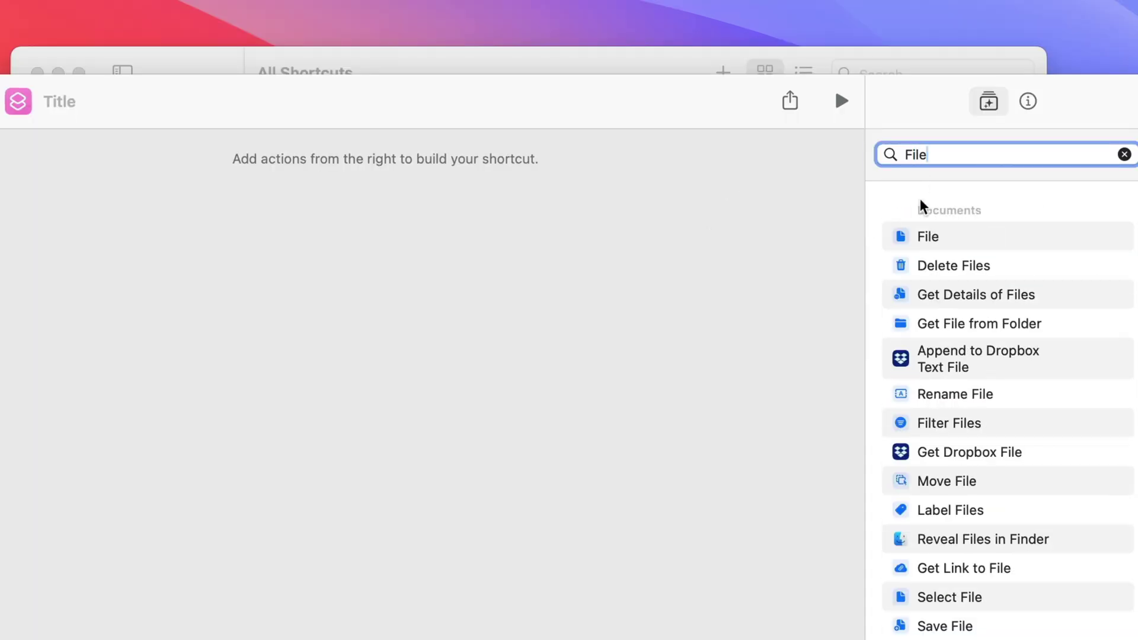
pyautogui.doubleClick(923, 240)
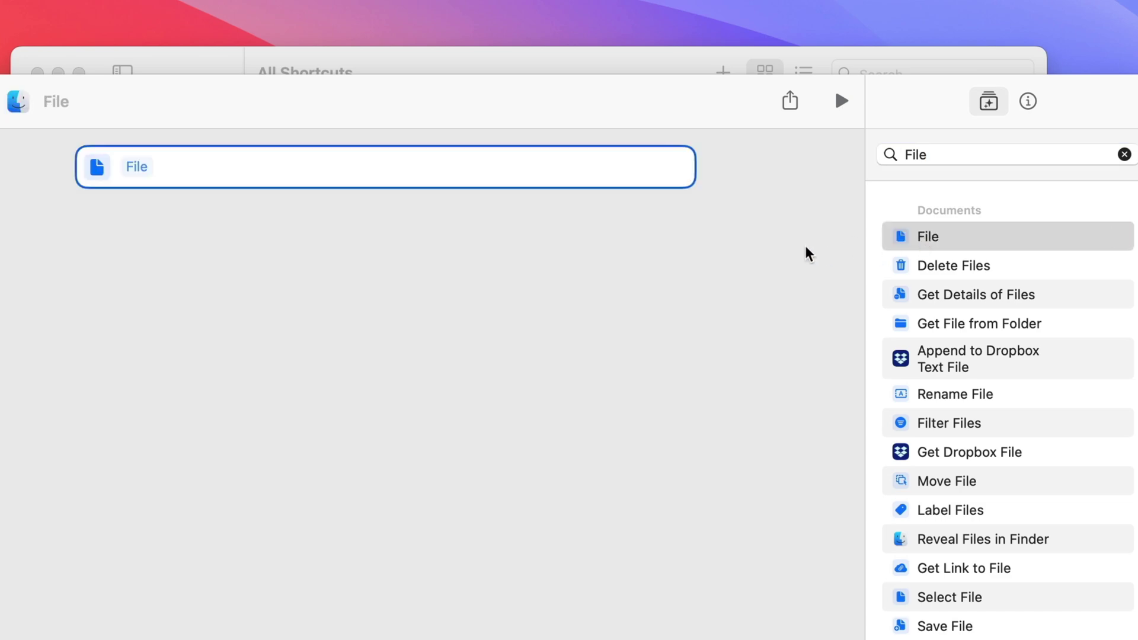
# Set the File action to James.jpg and Rylee.jpg from Documents, then search actions for 'Repeat'
pyautogui.click(139, 171)
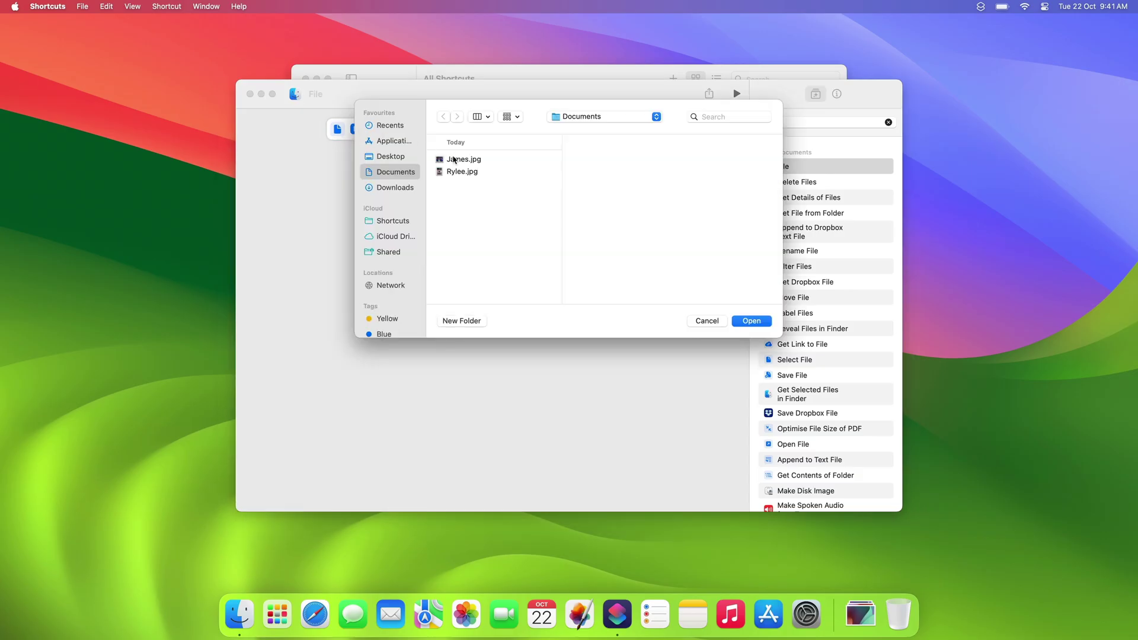
pyautogui.click(452, 159)
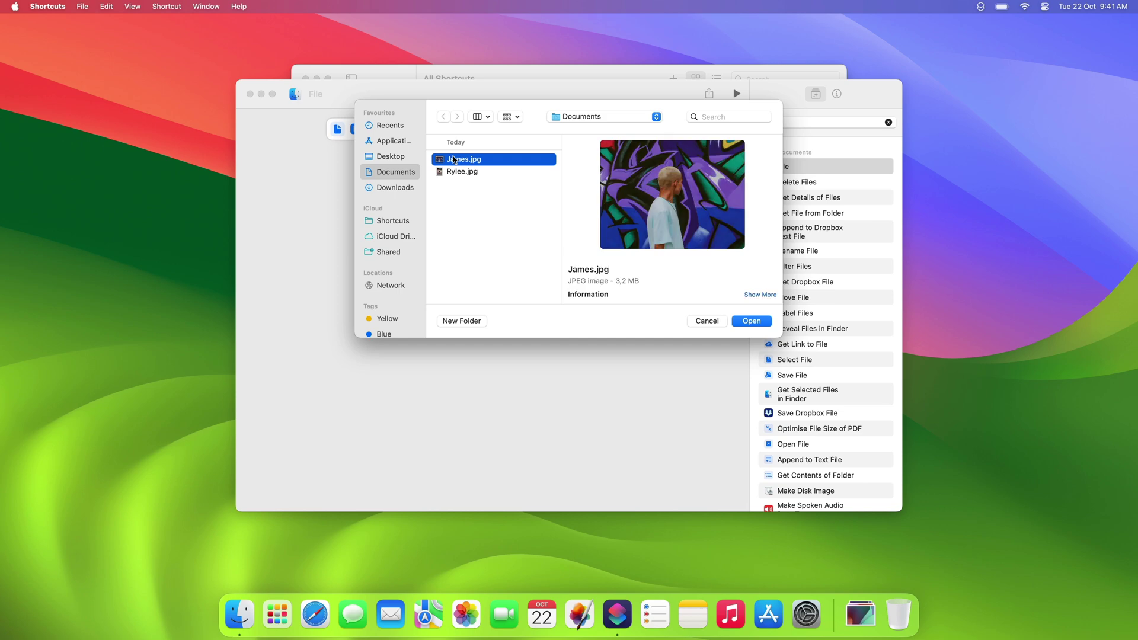
pyautogui.press('space')
pyautogui.press('Down')
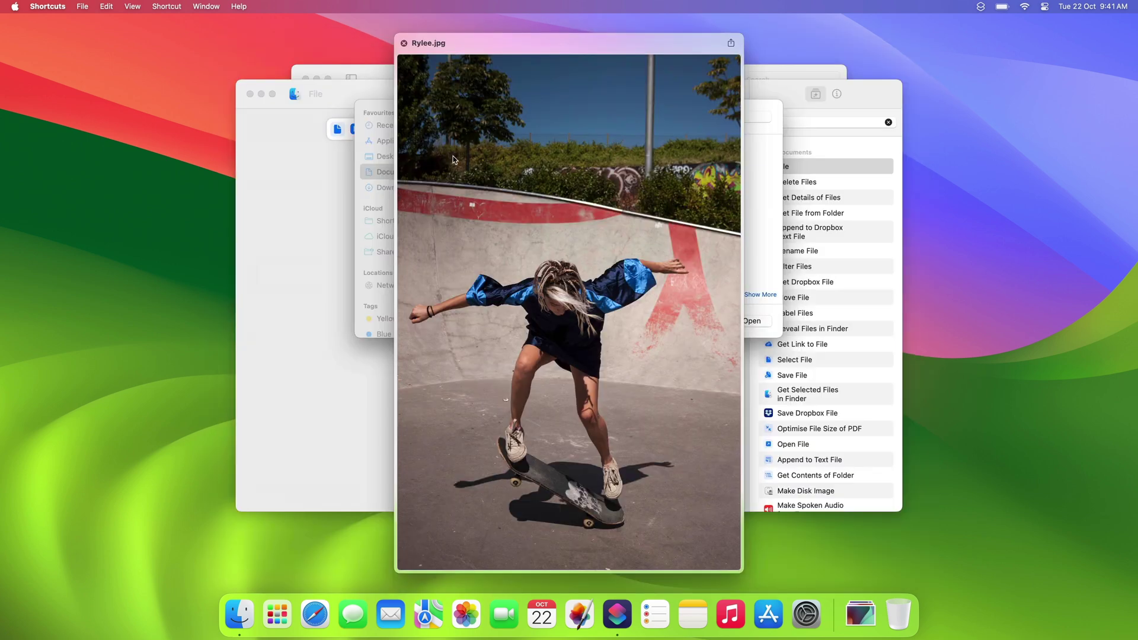
pyautogui.press('space')
pyautogui.keyDown('shift'); pyautogui.click(453, 159); pyautogui.keyUp('shift')
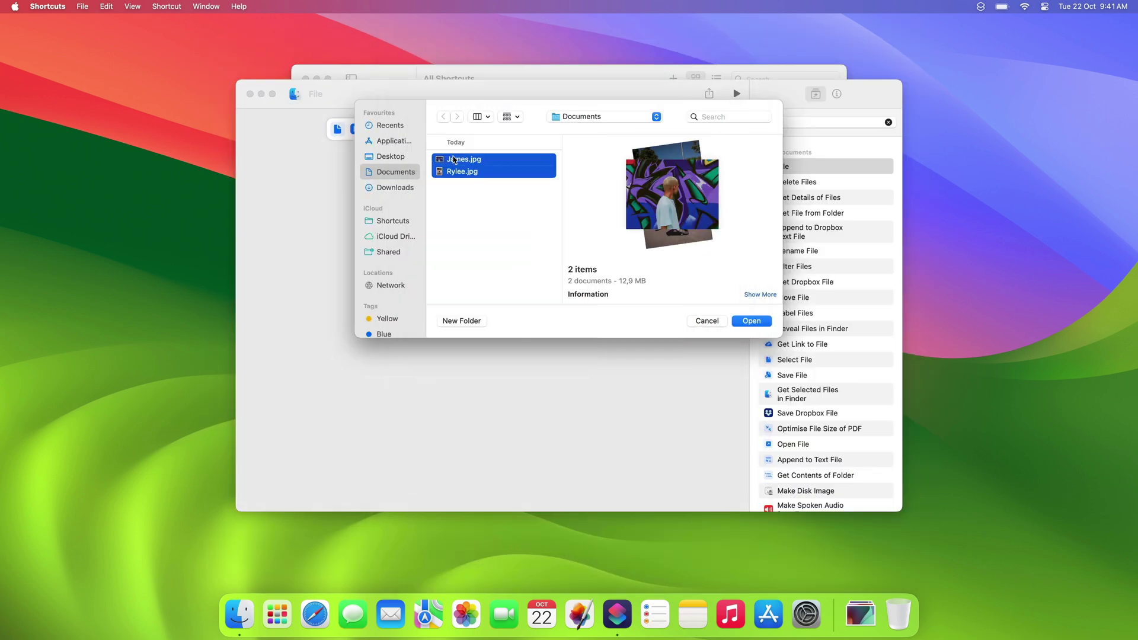
pyautogui.click(743, 322)
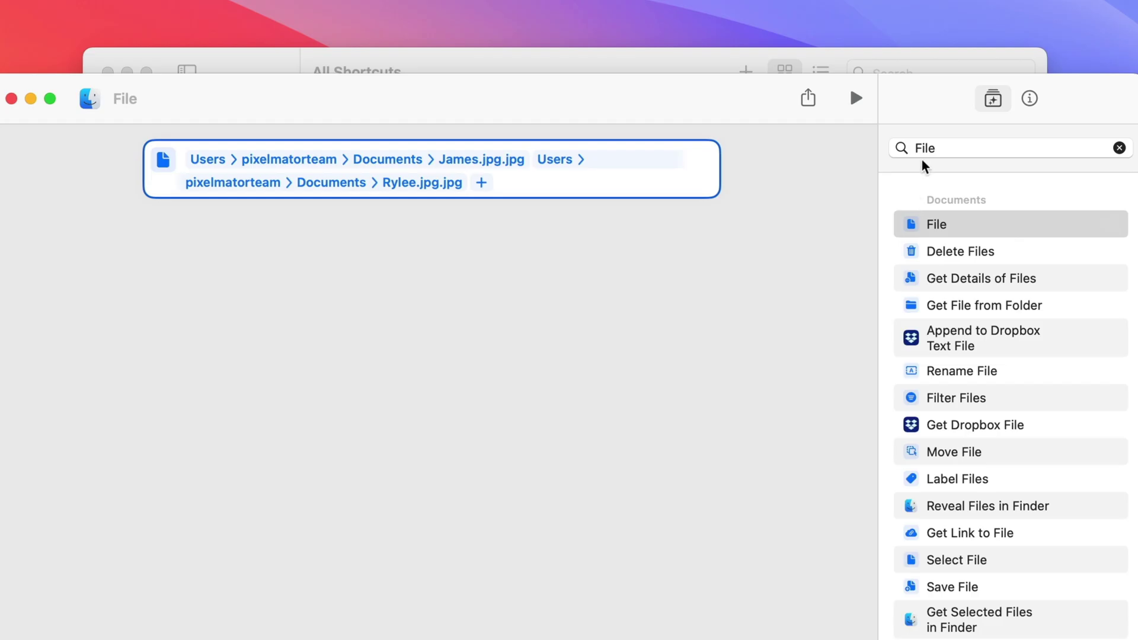
pyautogui.click(772, 123)
pyautogui.write('Repeat')
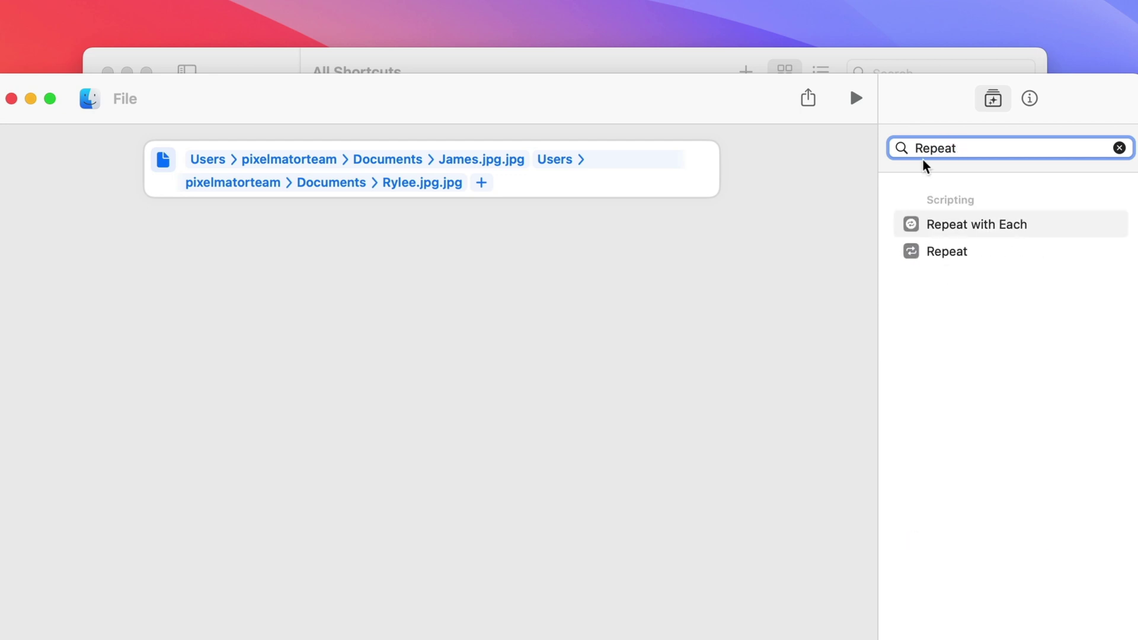
# Add a Repeat with Each loop after File and put Get Person Mask from Photo inside it
pyautogui.click(932, 226)
pyautogui.click(932, 225)
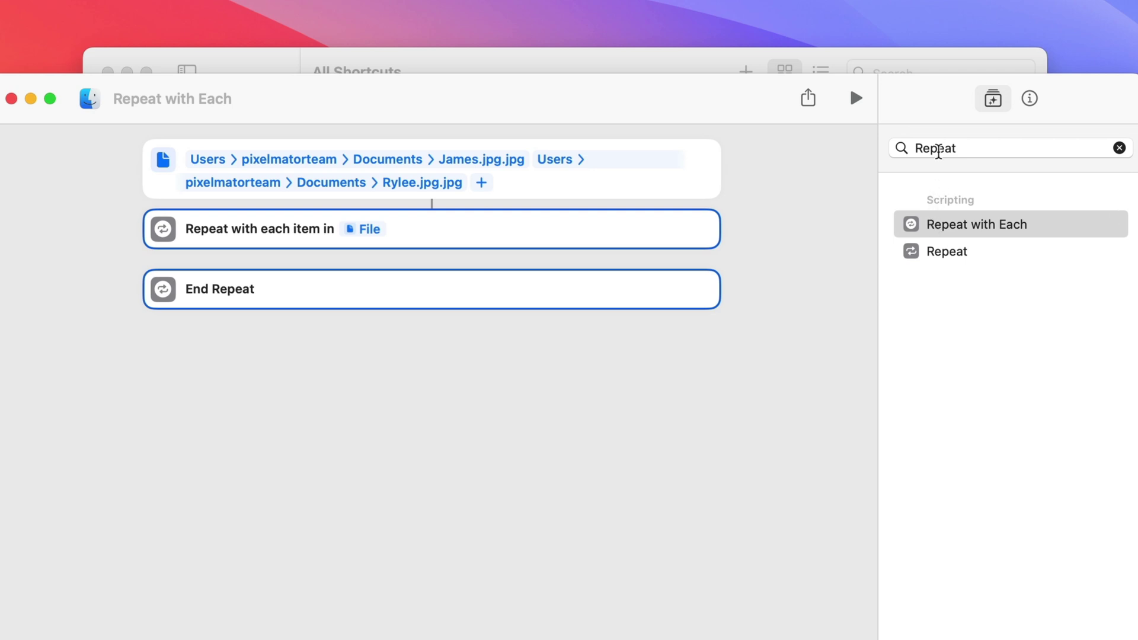
pyautogui.doubleClick(937, 149)
pyautogui.write('Get Person')
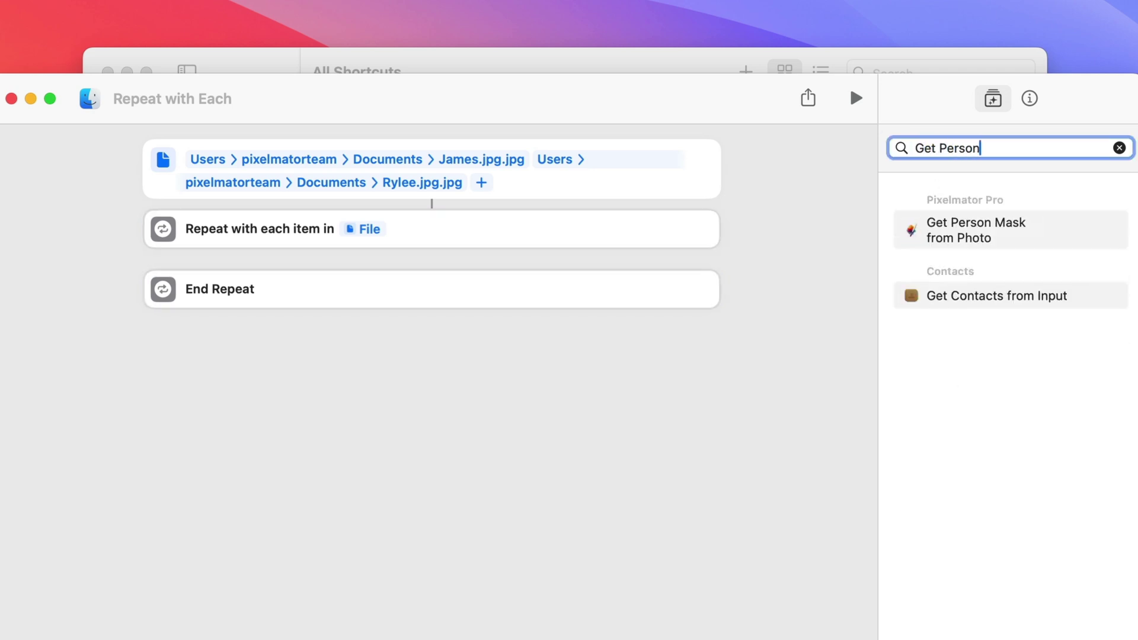
pyautogui.click(940, 228)
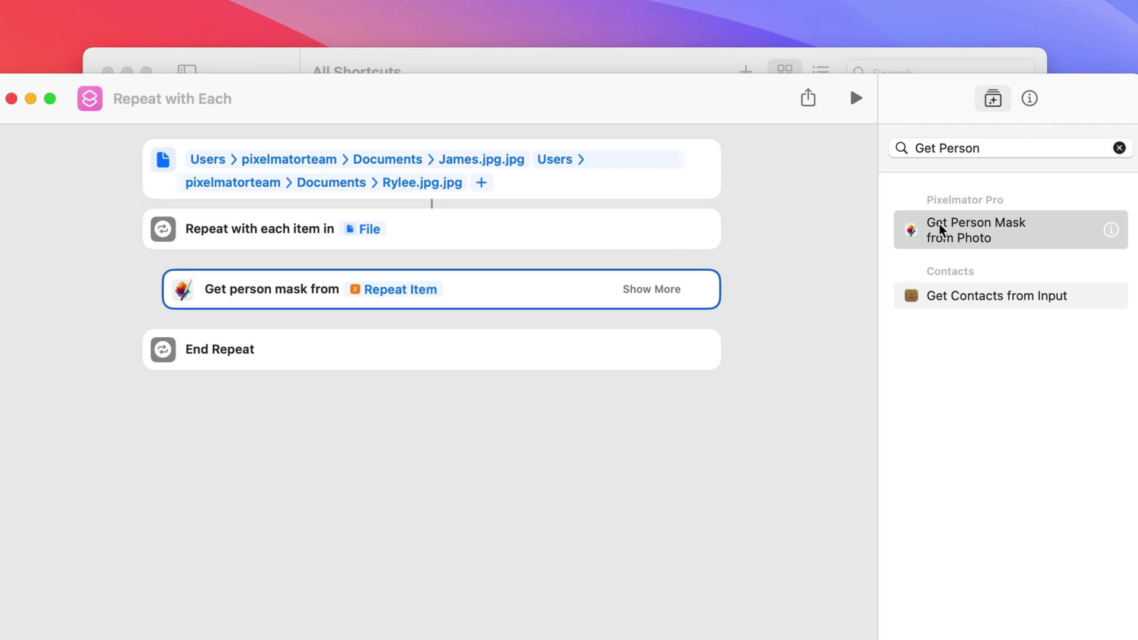
pyautogui.tripleClick(930, 144)
# Add Apply Color Adjustment Preset to the loop and choose Black & White preset 05
pyautogui.write('A')
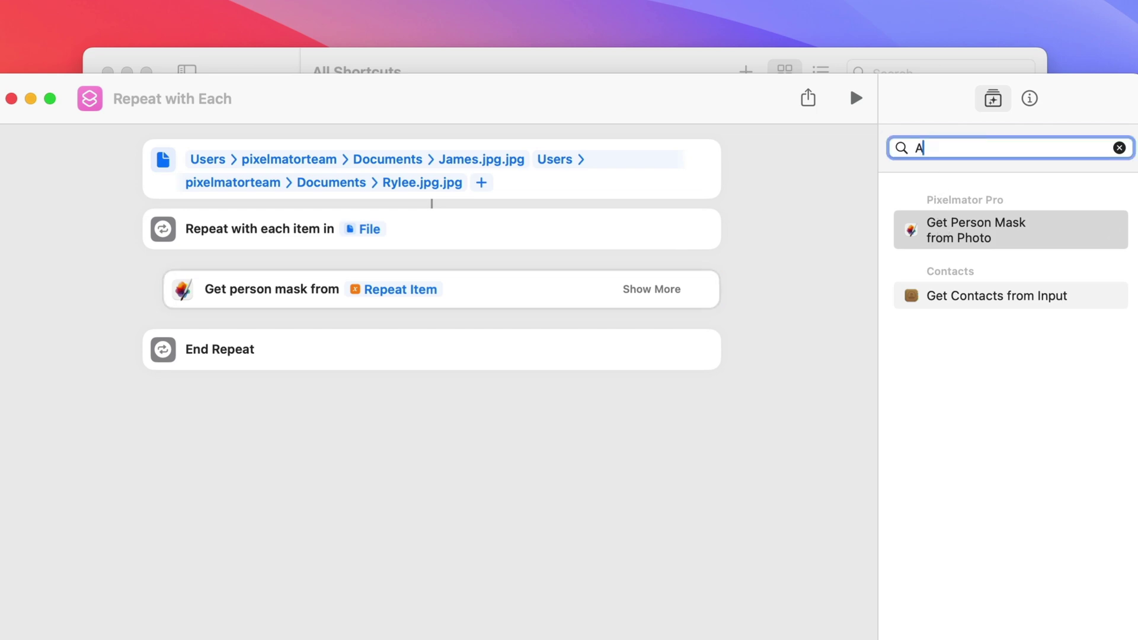
pyautogui.write('pply A')
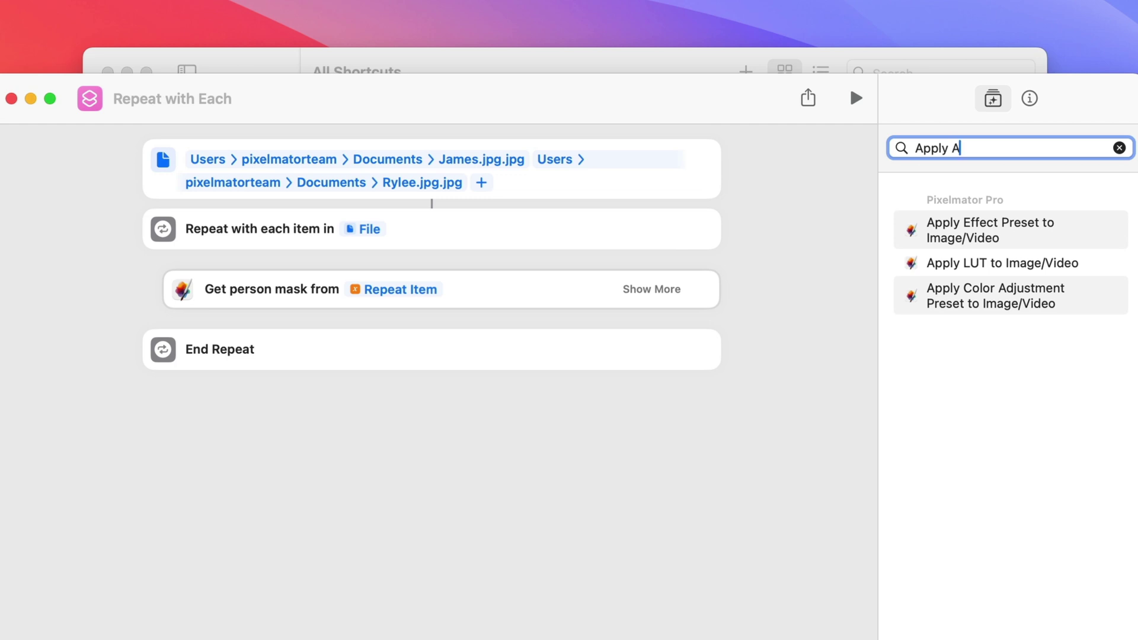
pyautogui.write('dj')
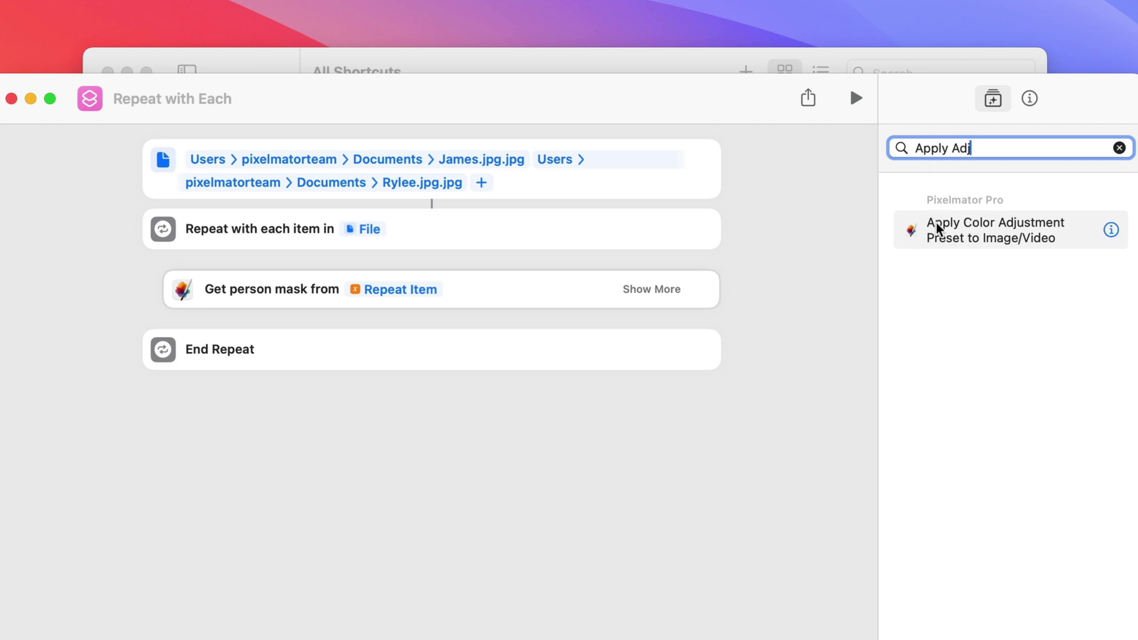
pyautogui.doubleClick(938, 228)
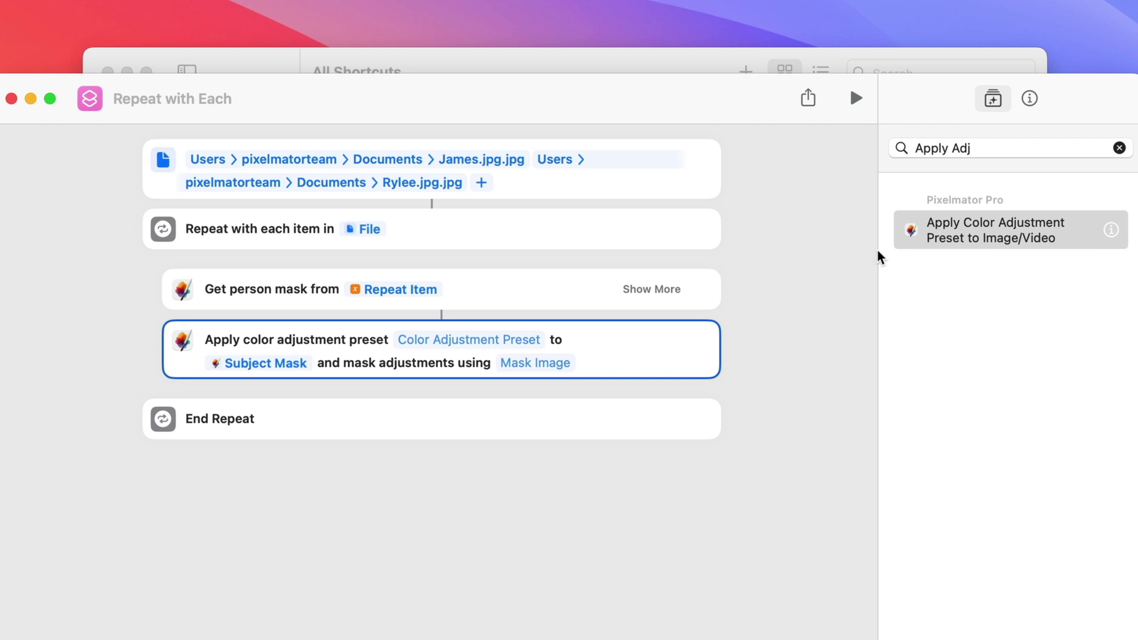
pyautogui.click(496, 339)
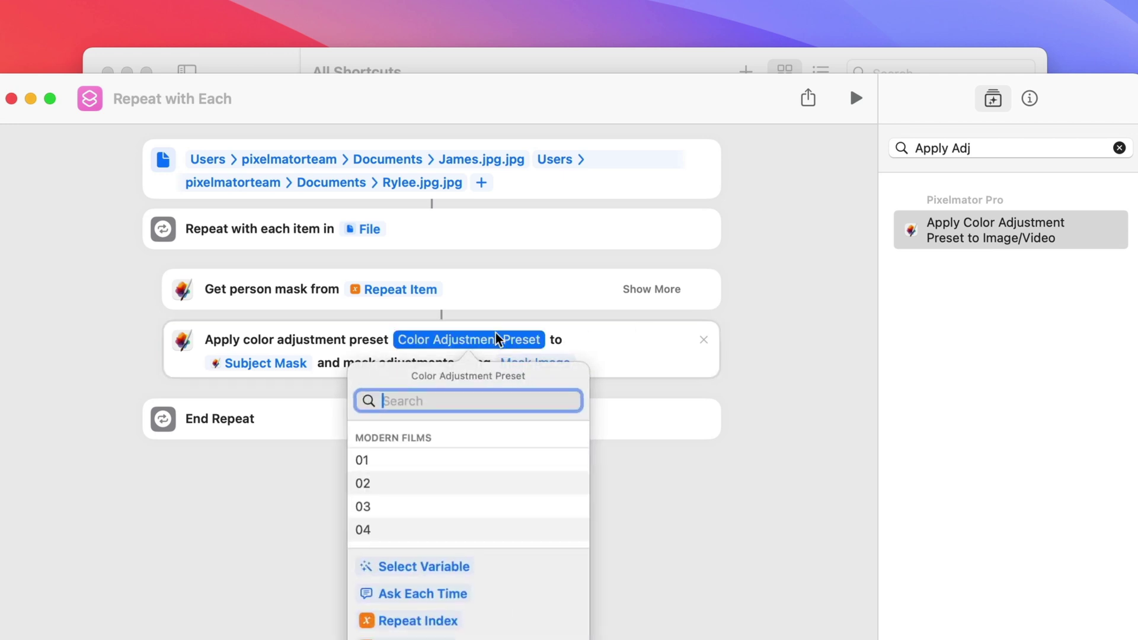
pyautogui.scroll(-20, 444, 401)
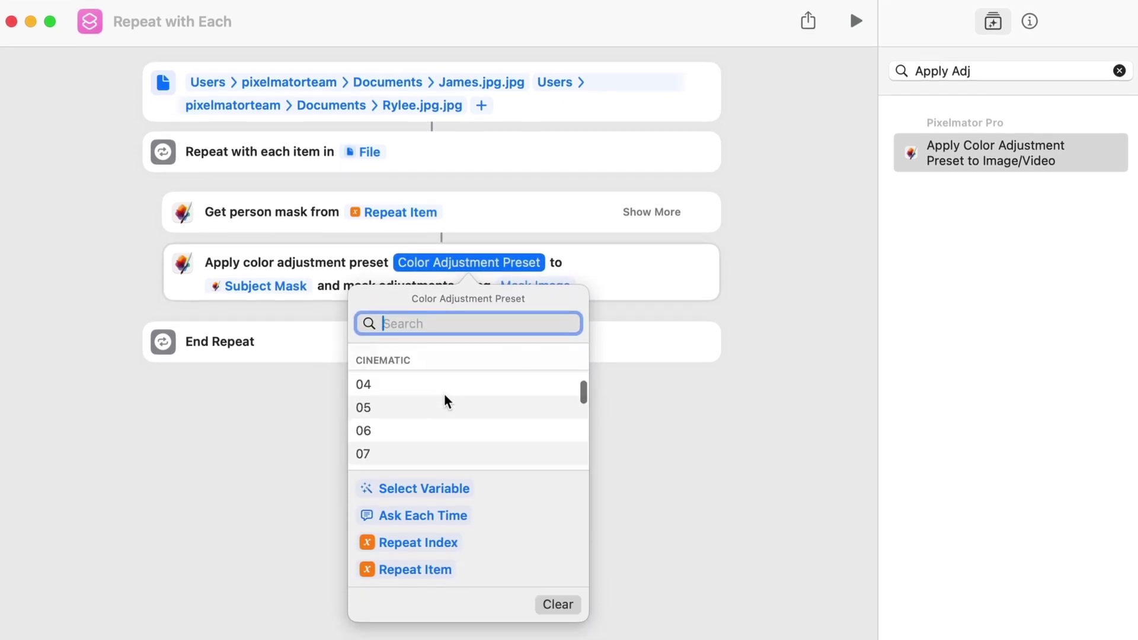
pyautogui.scroll(-5, 445, 396)
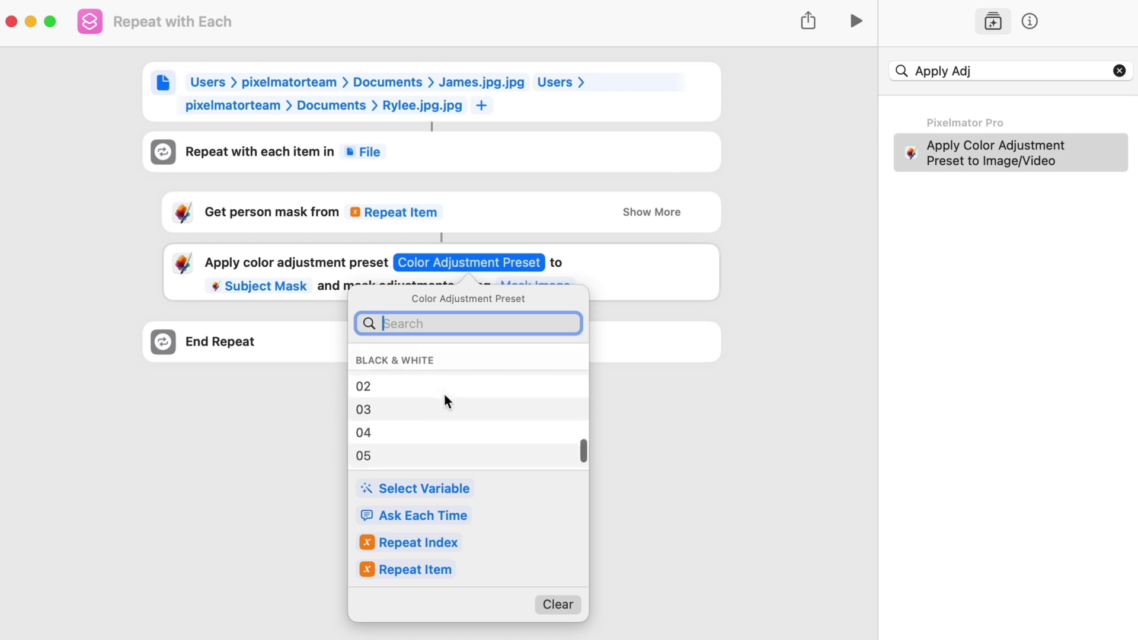
pyautogui.click(426, 430)
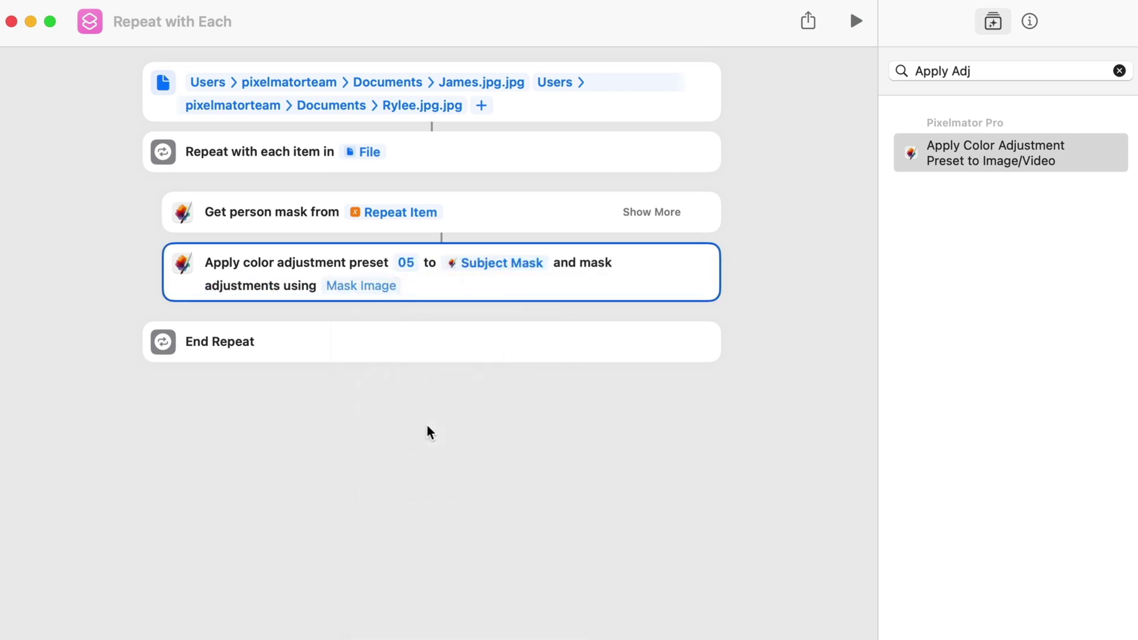
# Apply the preset to Repeat Item and use Subject Mask as its mask image
pyautogui.click(489, 267)
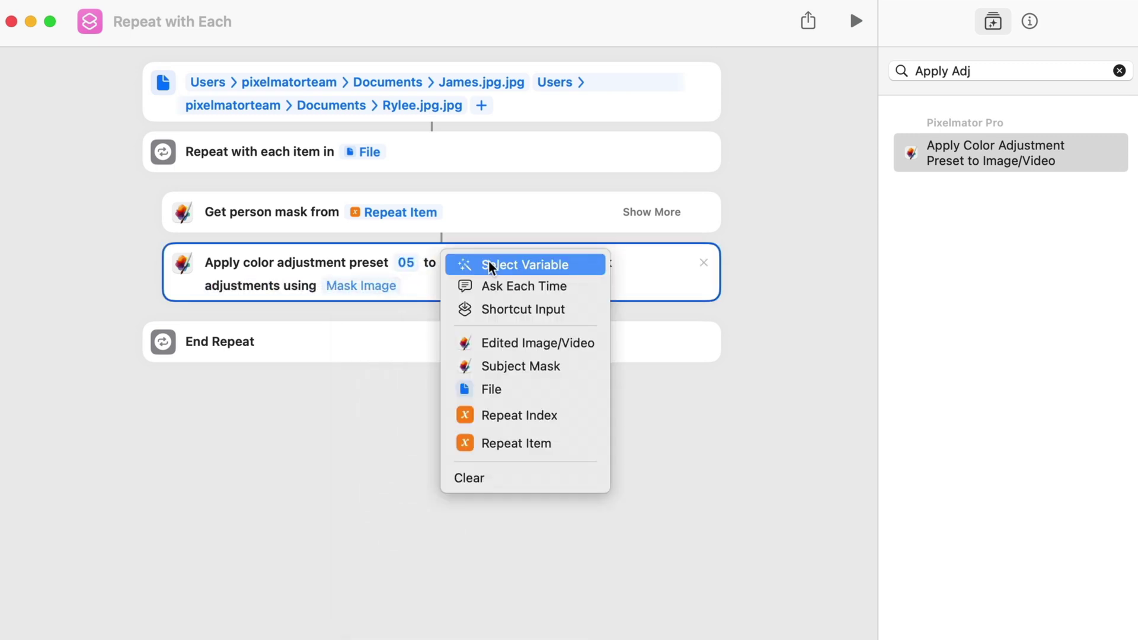
pyautogui.click(507, 443)
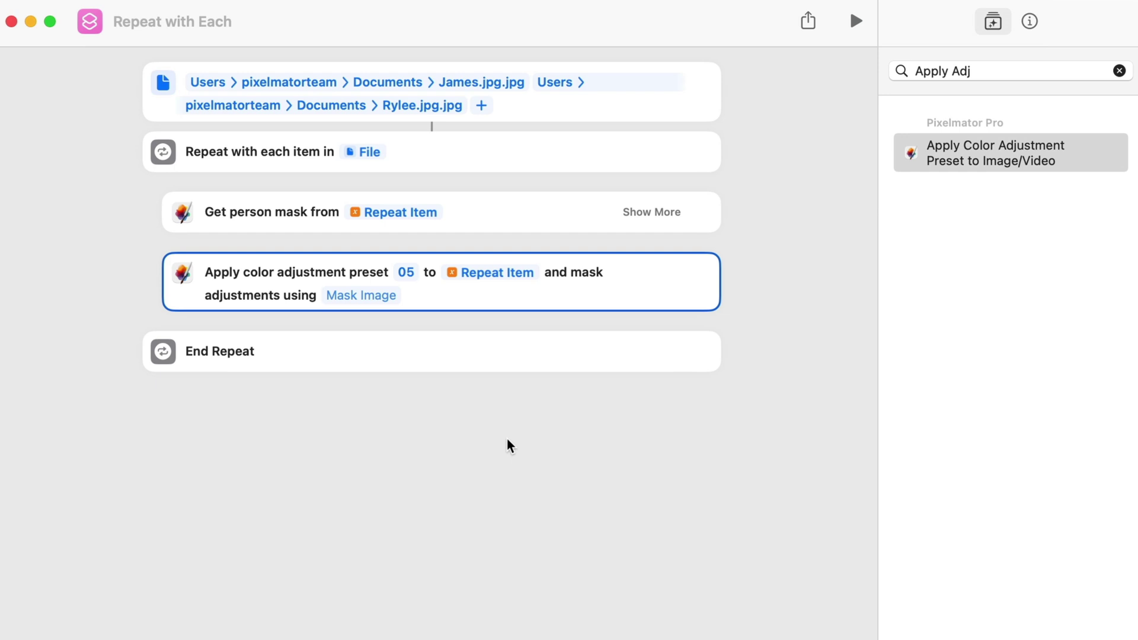
pyautogui.click(373, 296)
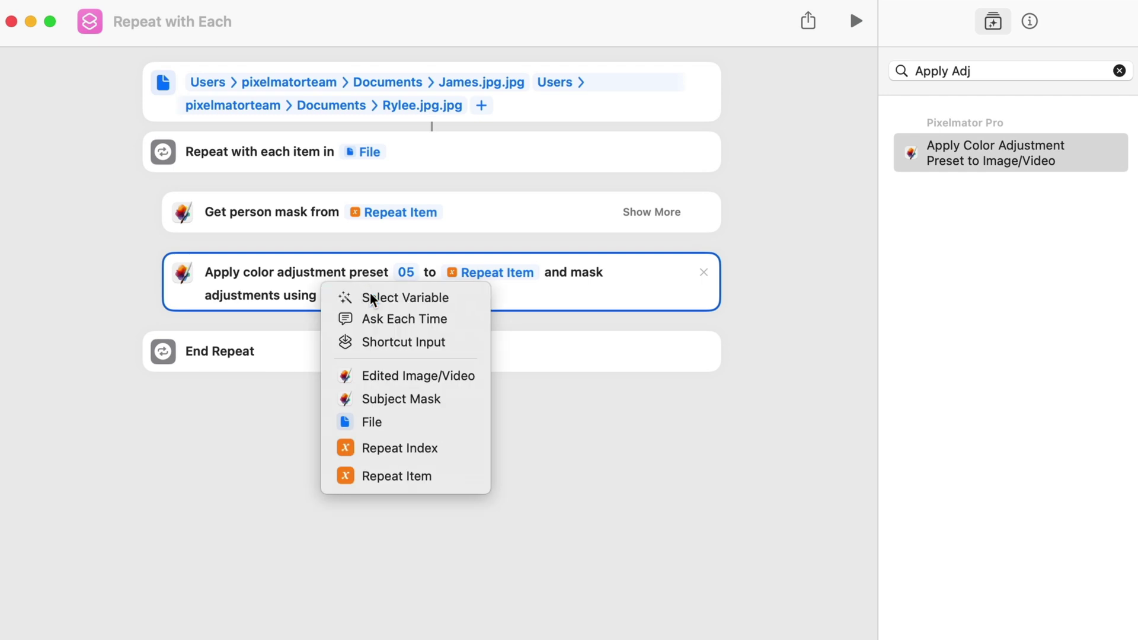
pyautogui.click(372, 297)
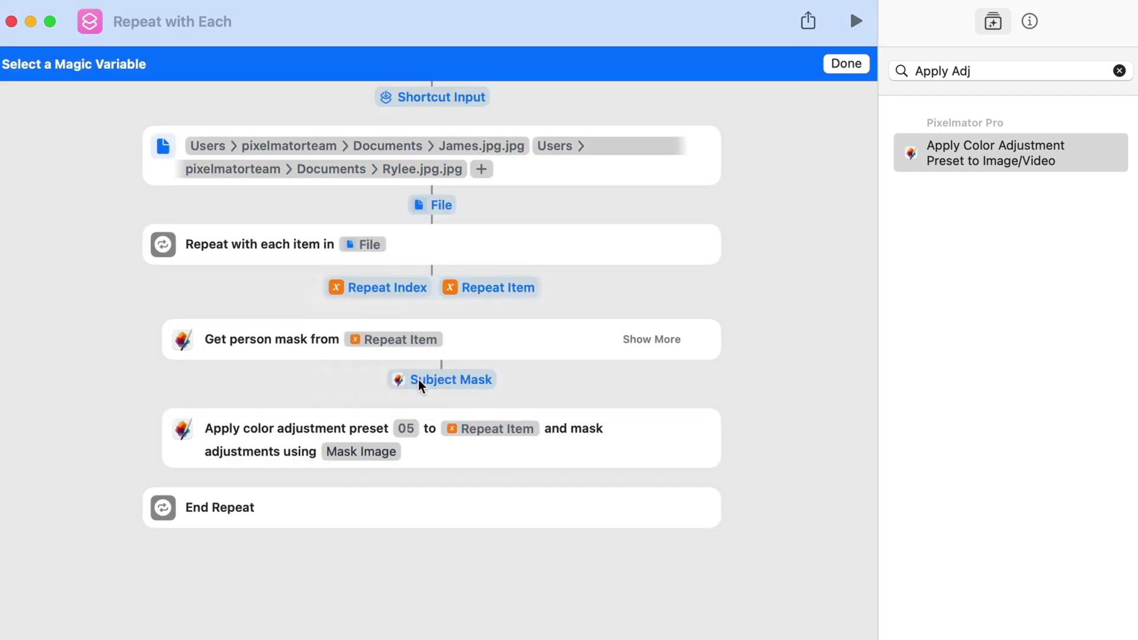
pyautogui.click(451, 380)
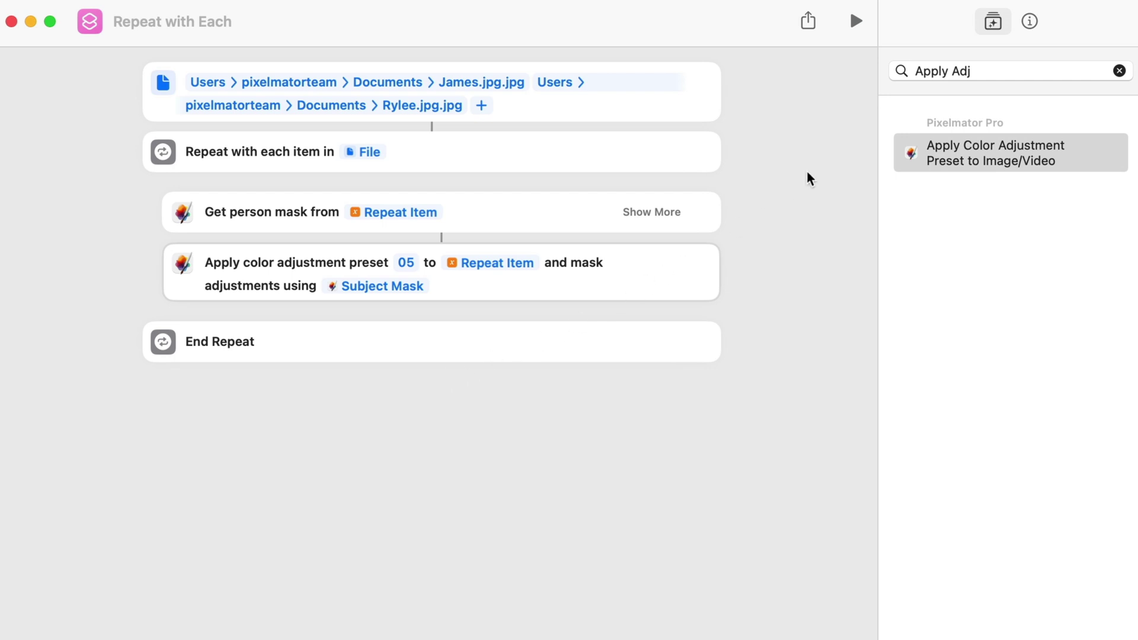
pyautogui.click(932, 71)
pyautogui.press('super+a')
# Add Save File after End Repeat and run the shortcut, saving James-2 and Rylee-2 to Documents
pyautogui.write('Sa')
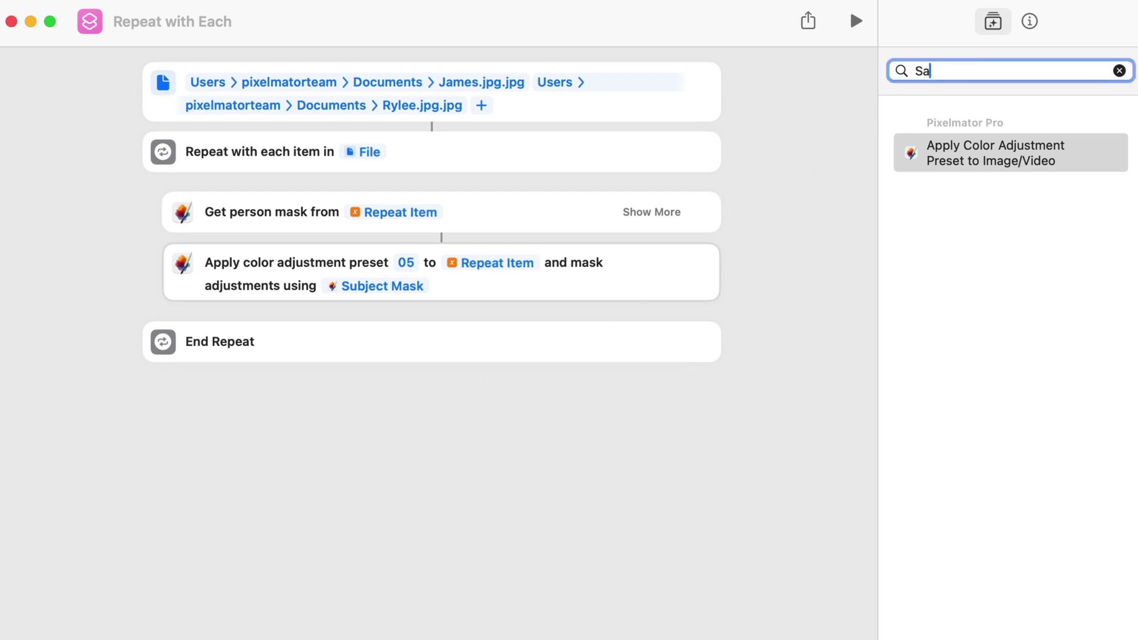
pyautogui.write('ve File')
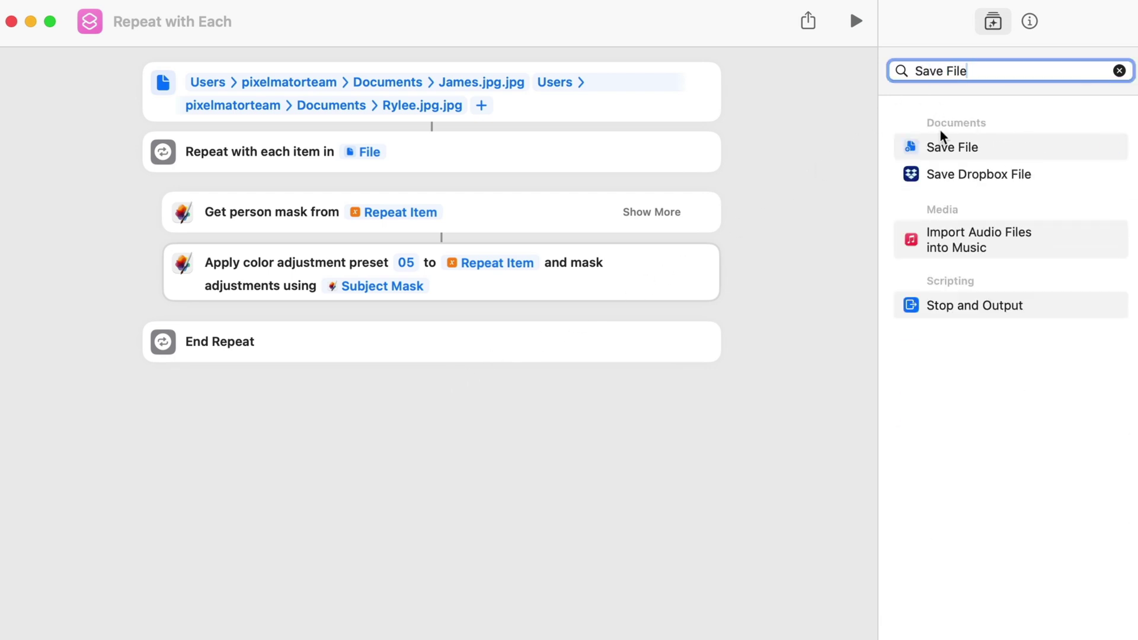
pyautogui.moveTo(942, 144); pyautogui.dragTo(363, 451)
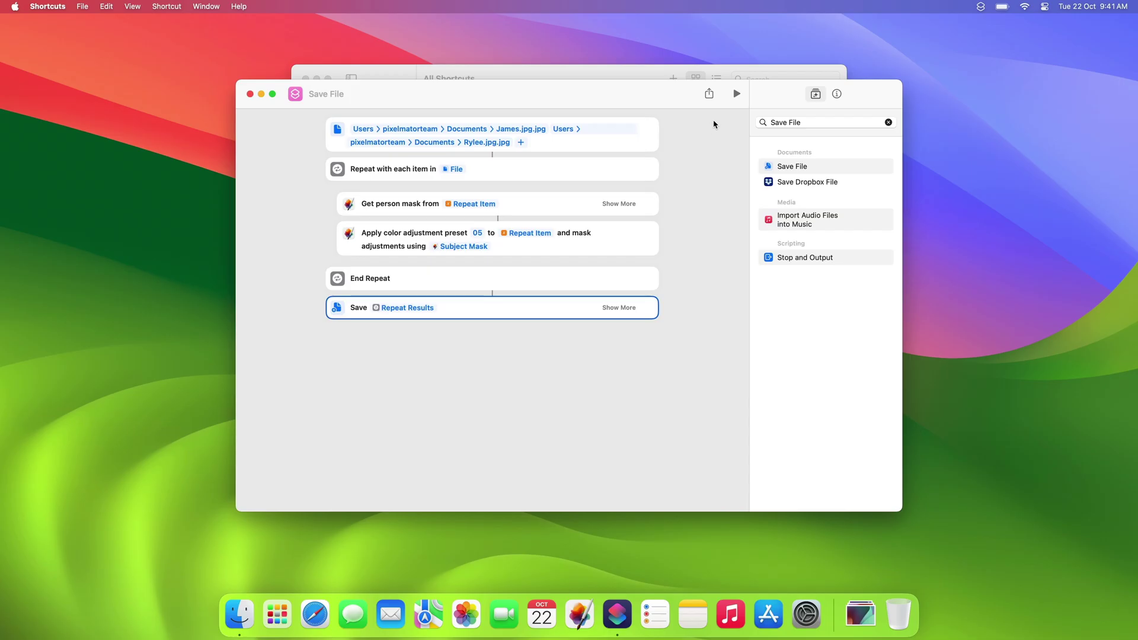
pyautogui.click(855, 21)
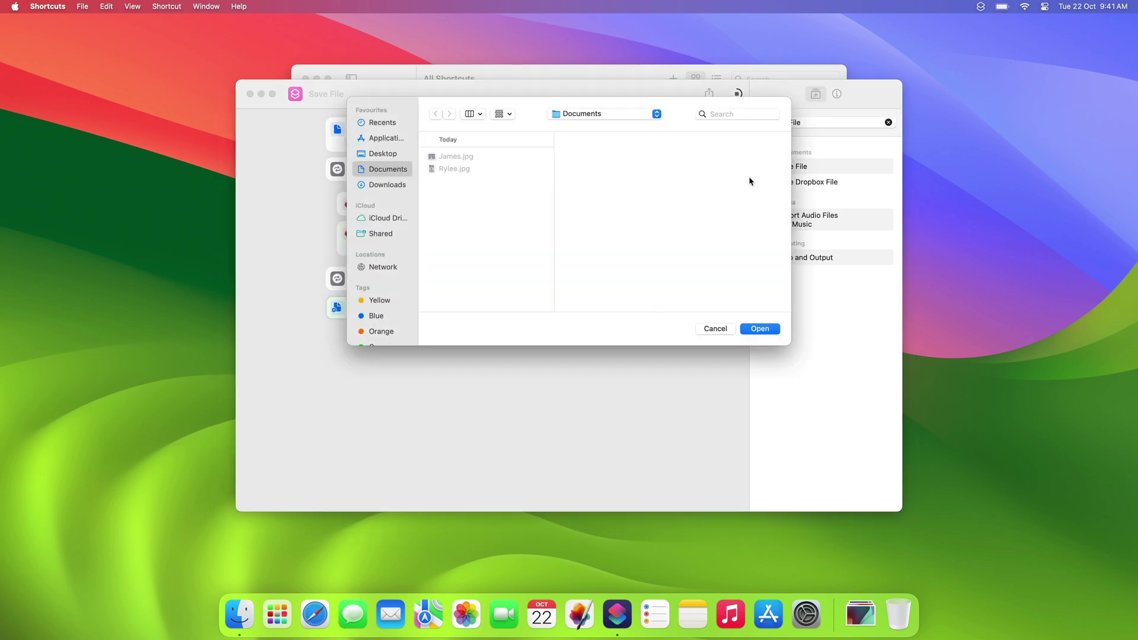
pyautogui.click(755, 329)
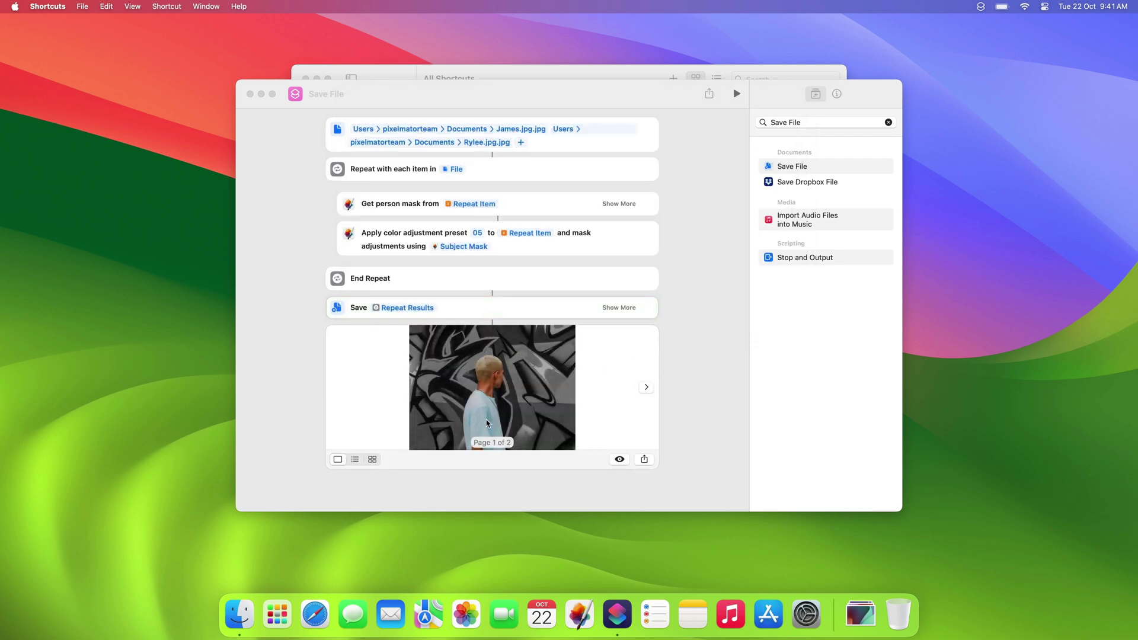
pyautogui.click(238, 615)
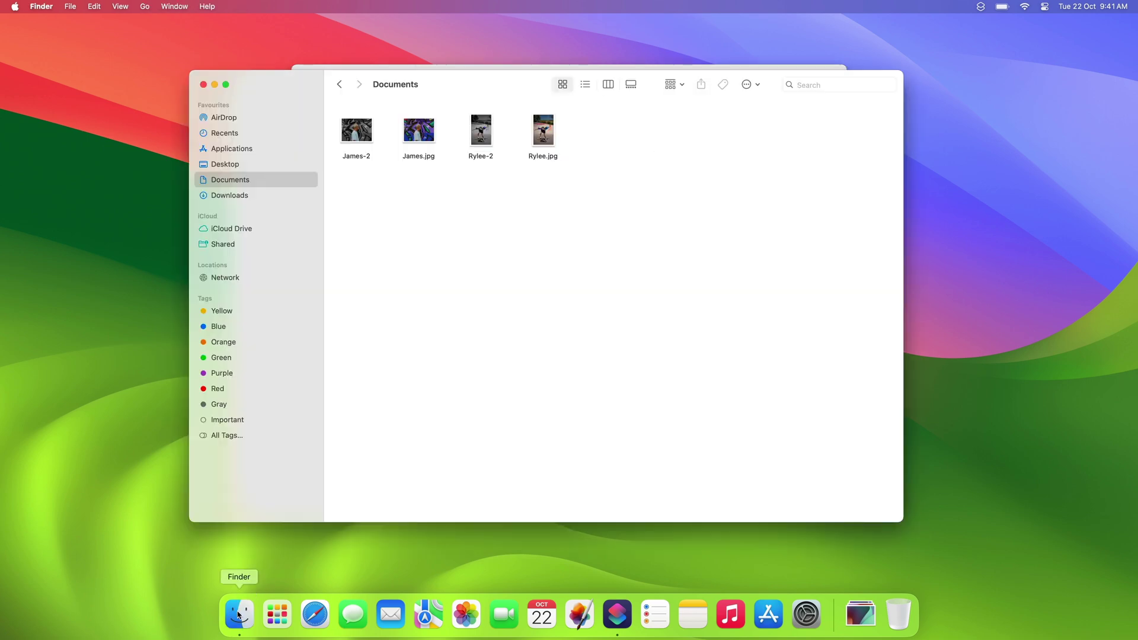
# Quick Look Rylee, Rylee-2, James and James-2 to compare originals with desaturated backgrounds
pyautogui.click(542, 135)
pyautogui.press('space')
pyautogui.press('Left')
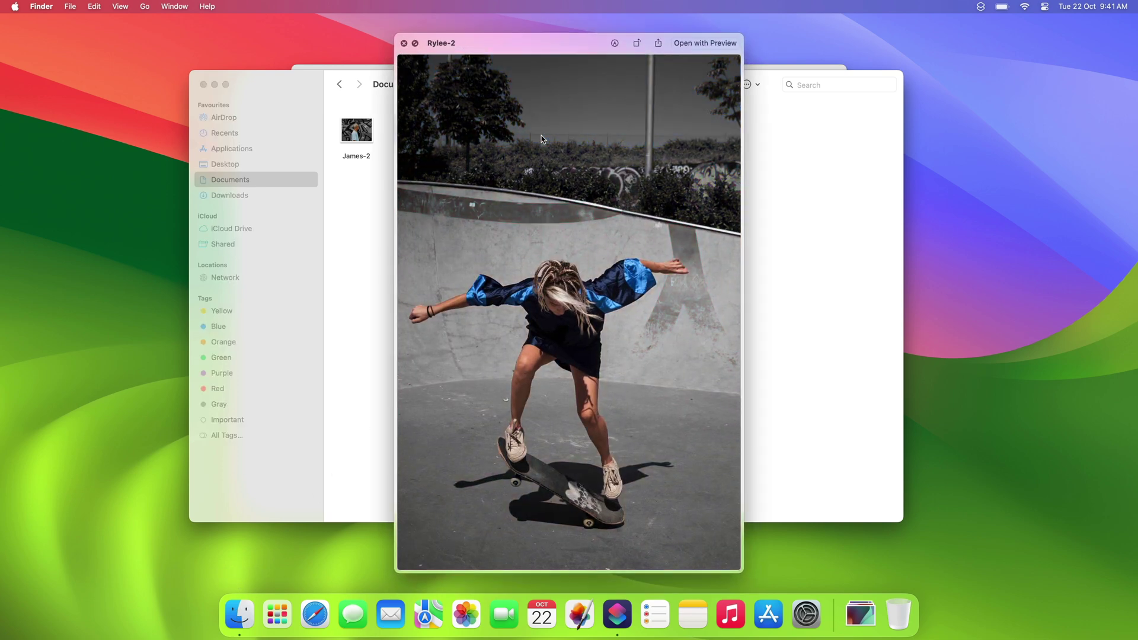
pyautogui.press('Left')
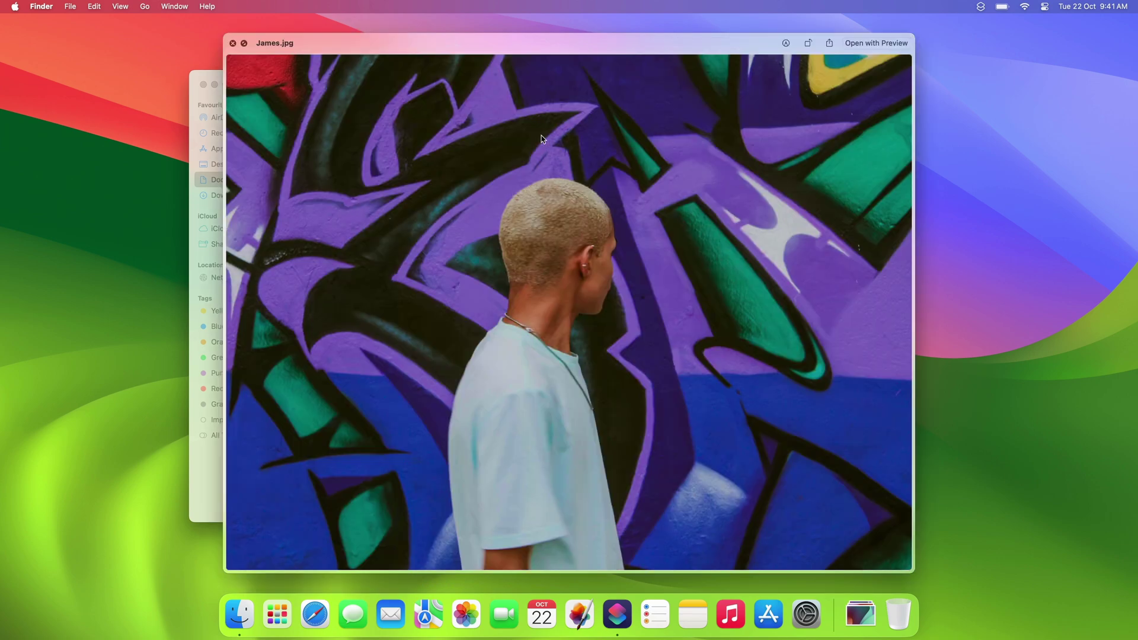
pyautogui.press('Left')
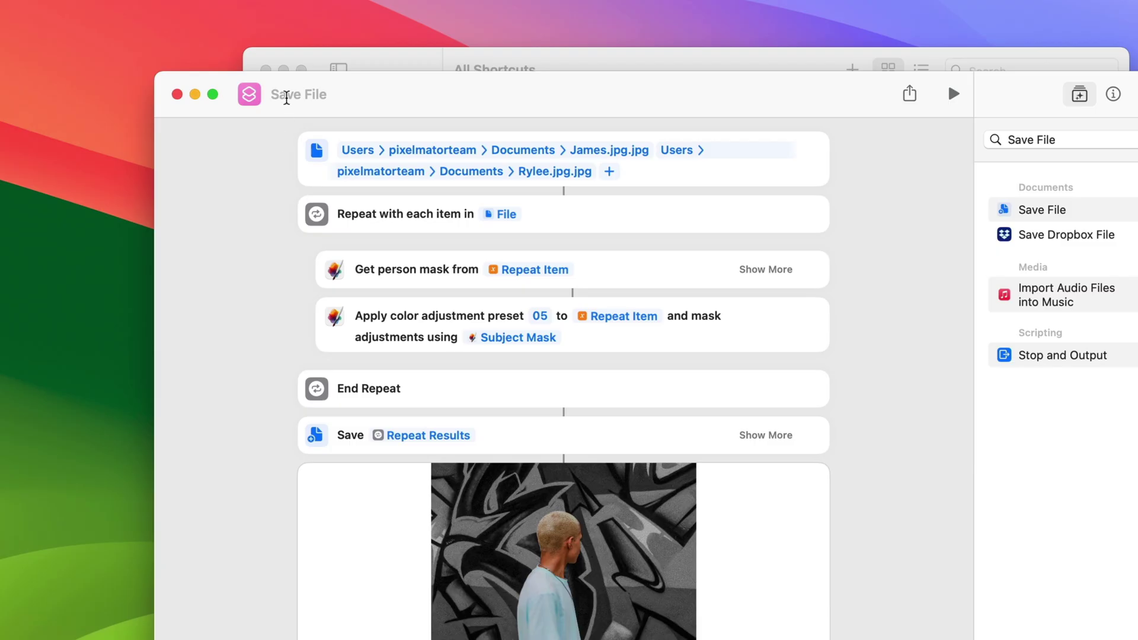
# Rename the shortcut 'Desaturate Background' and give it a teal icon with the Picture symbol
pyautogui.click(286, 97)
pyautogui.write('Desaturate Backgr')
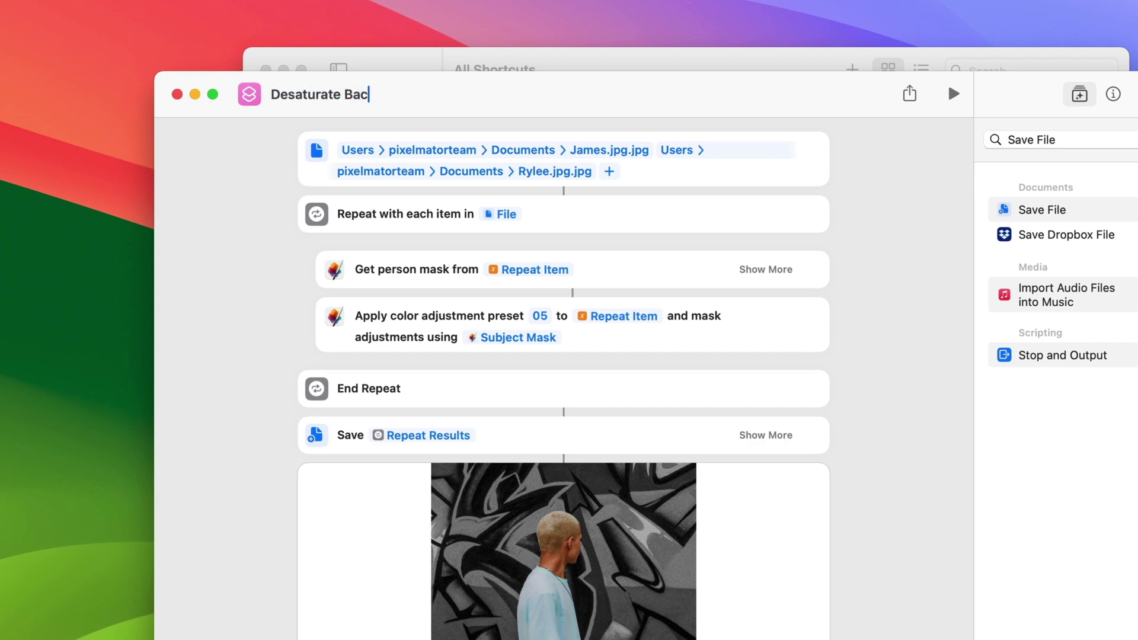
pyautogui.write('ound')
pyautogui.click(250, 95)
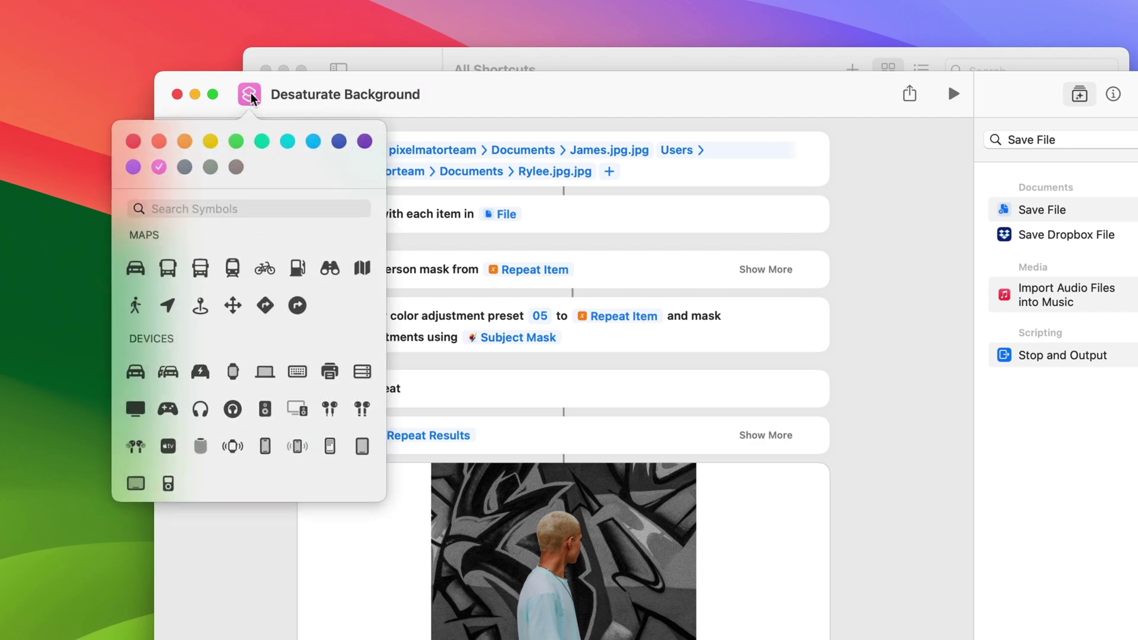
pyautogui.click(287, 142)
pyautogui.click(183, 208)
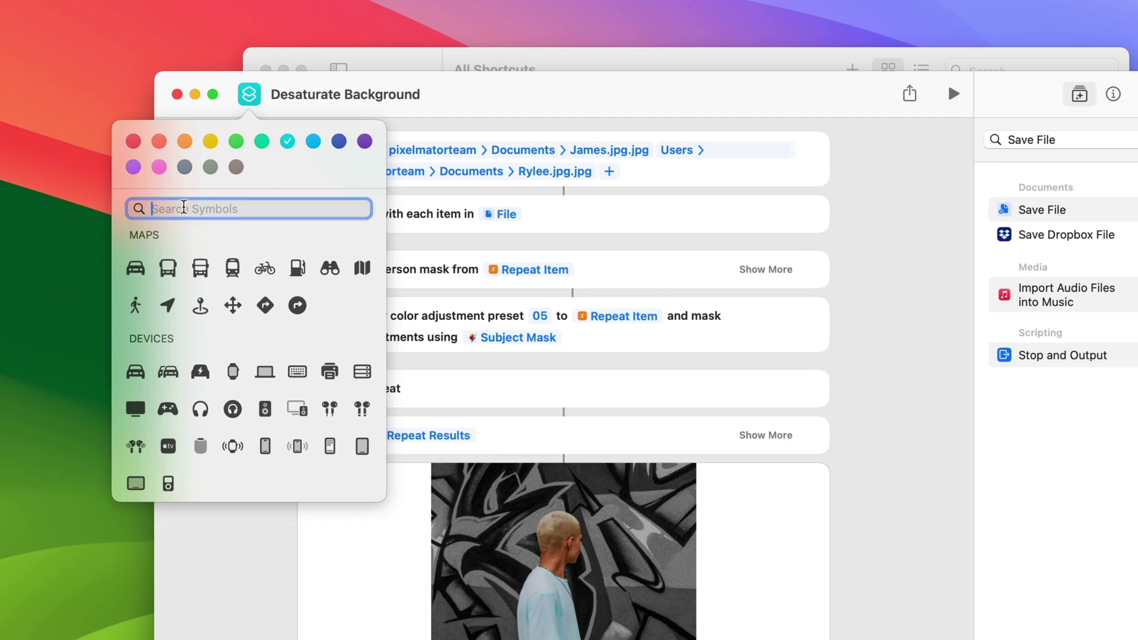
pyautogui.write('Picture')
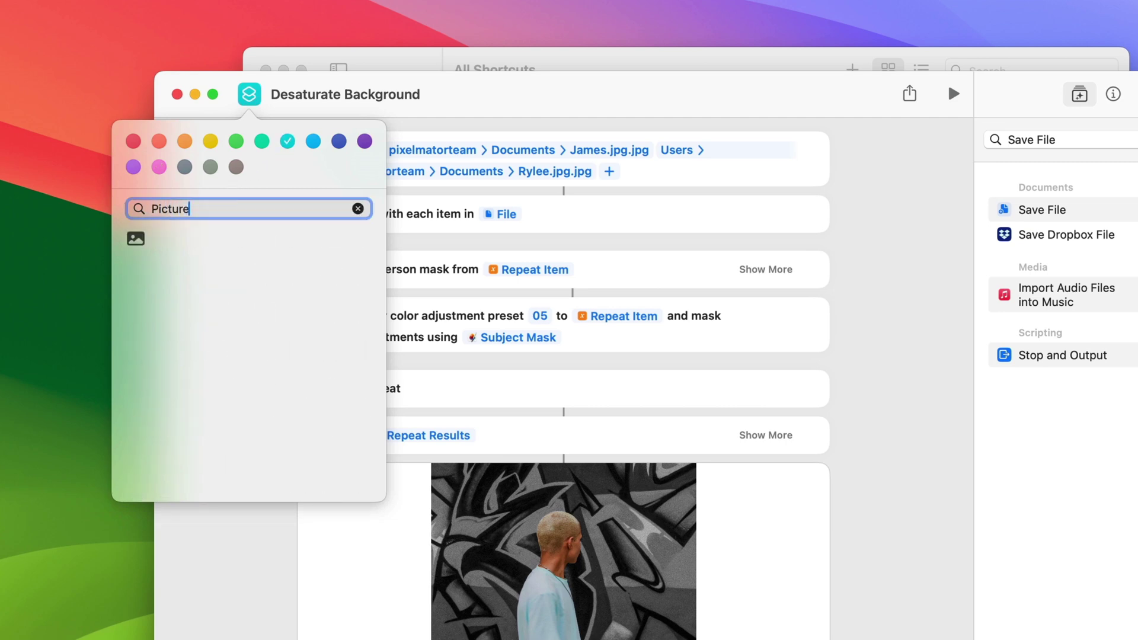
pyautogui.click(137, 238)
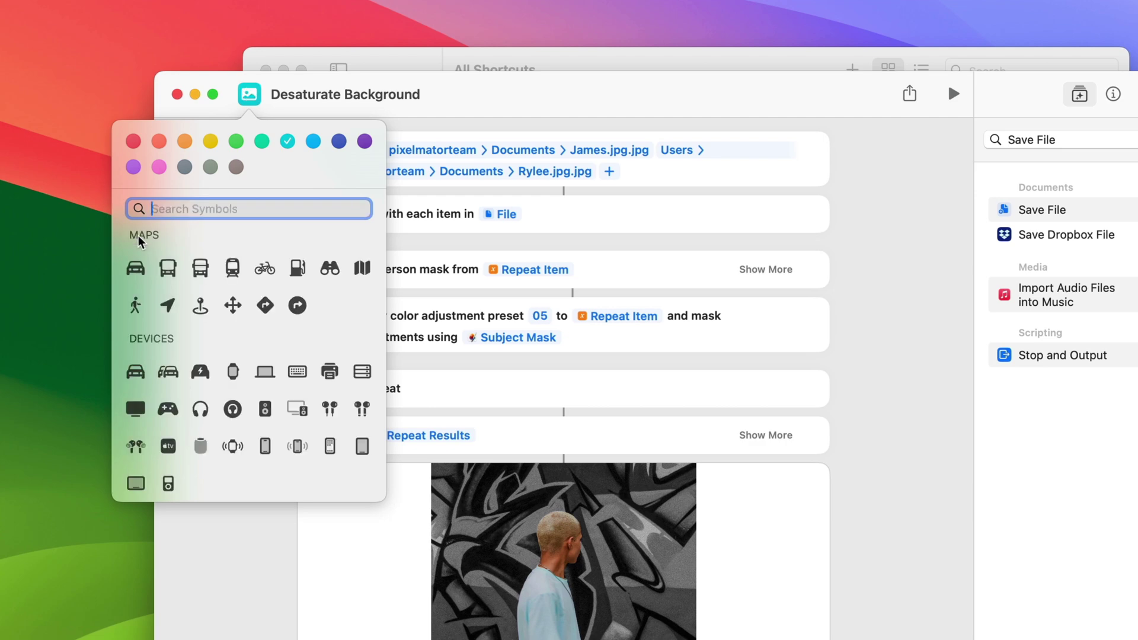
pyautogui.press('Escape')
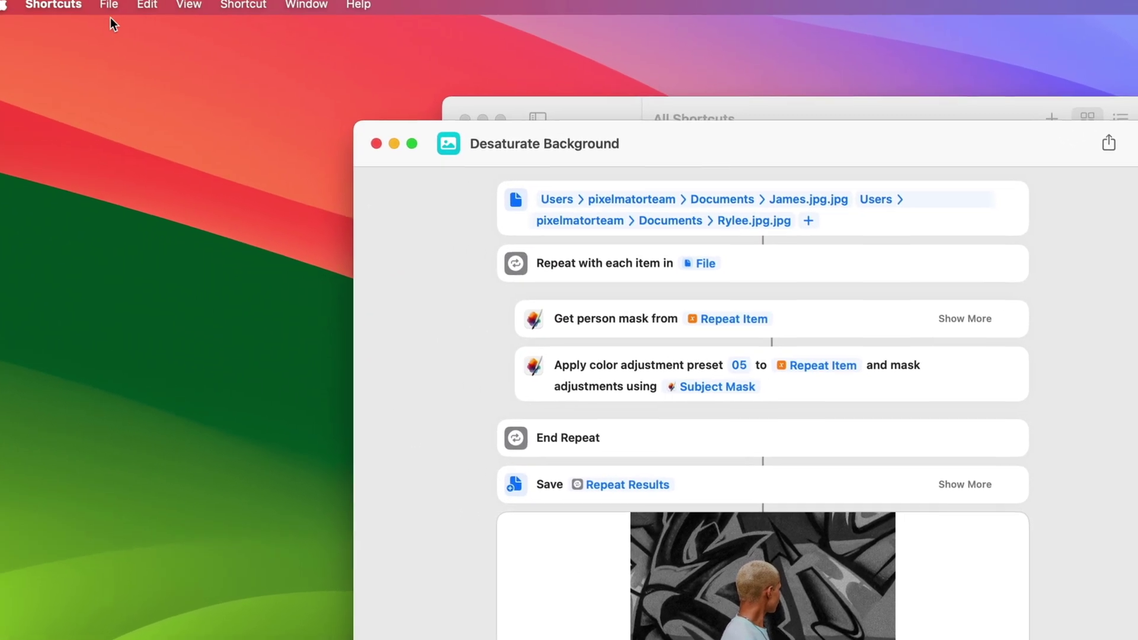
pyautogui.click(0, 0)
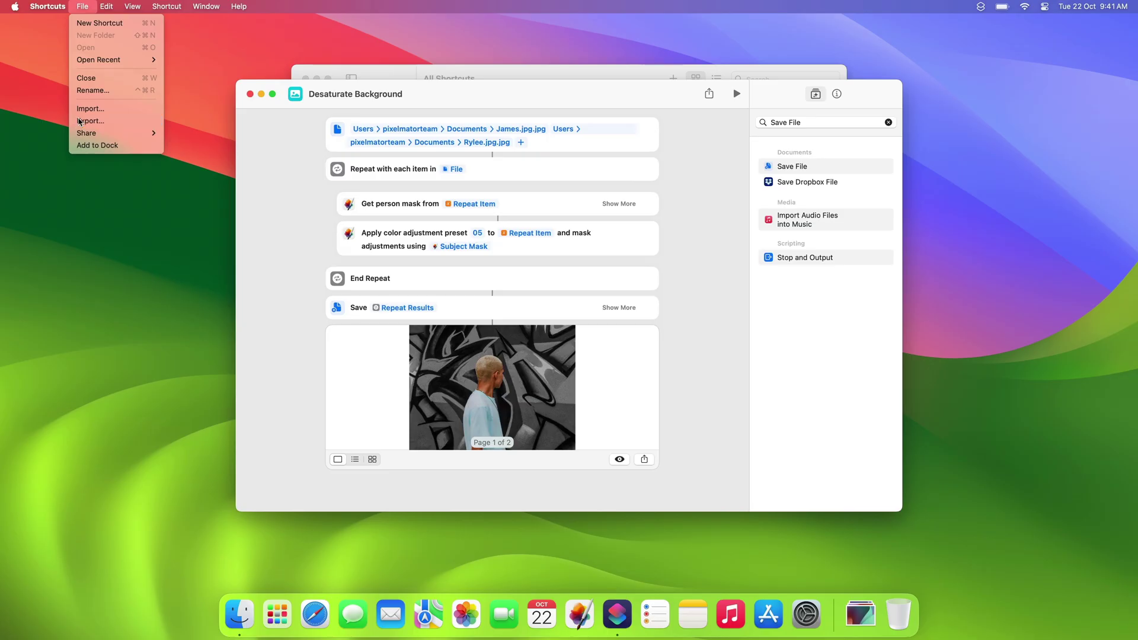
# Export the Desaturate Background shortcut to the Desktop, shareable with Anyone
pyautogui.click(89, 121)
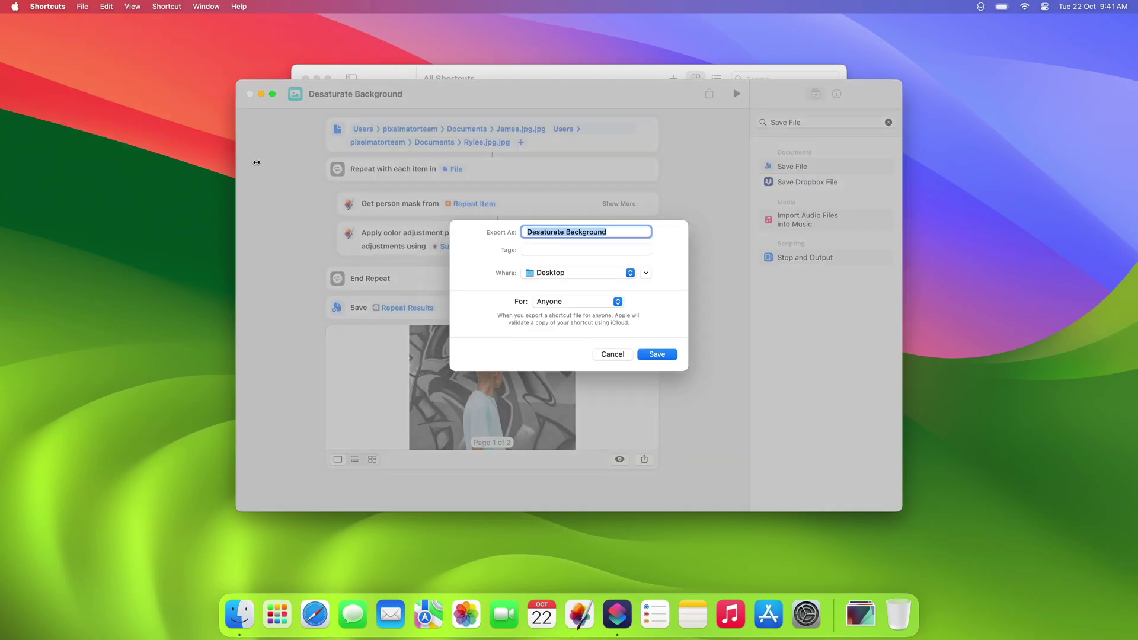
pyautogui.click(662, 353)
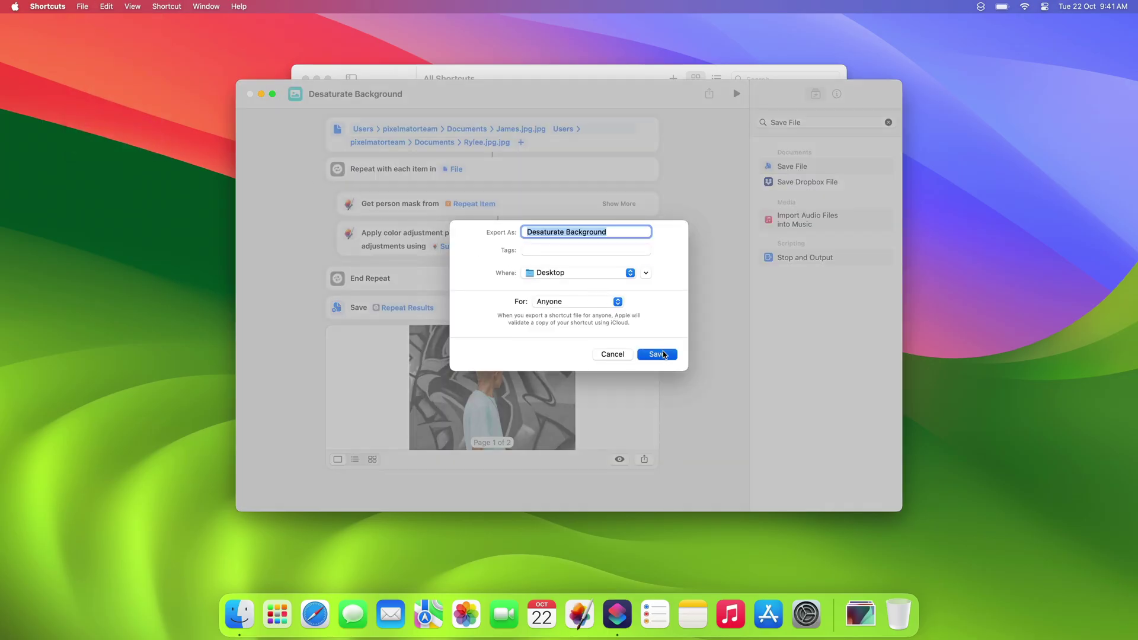